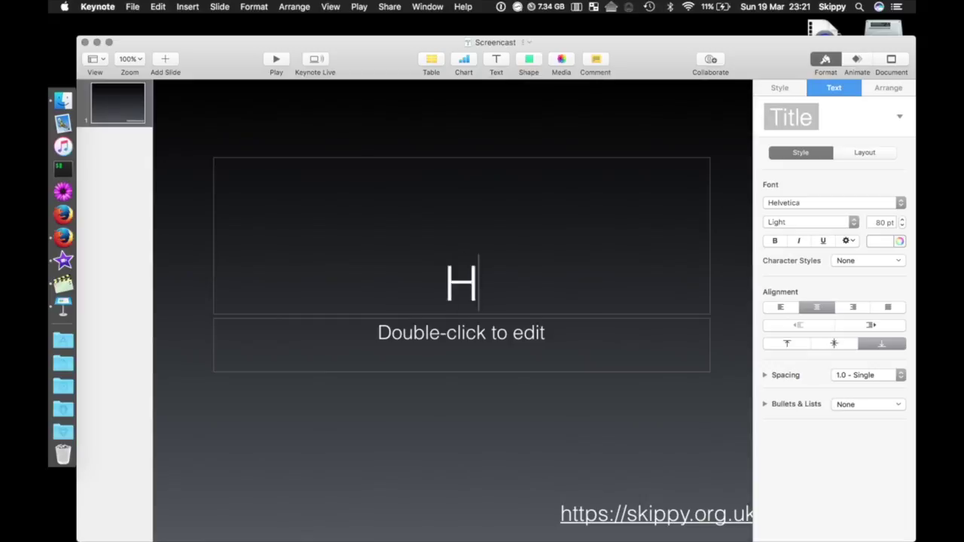
# Title the slide "How Skippy makes a screen cast" and export the presentation as PNG images.
pyautogui.write('ow Skippy makes a screen cast')
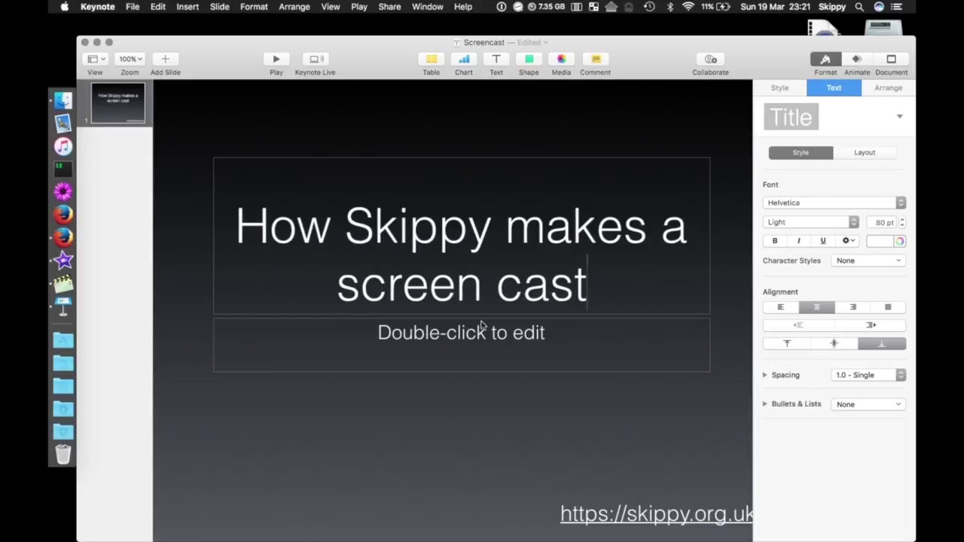
pyautogui.click(653, 354)
pyautogui.click(132, 6)
pyautogui.moveTo(151, 129)
pyautogui.click(256, 177)
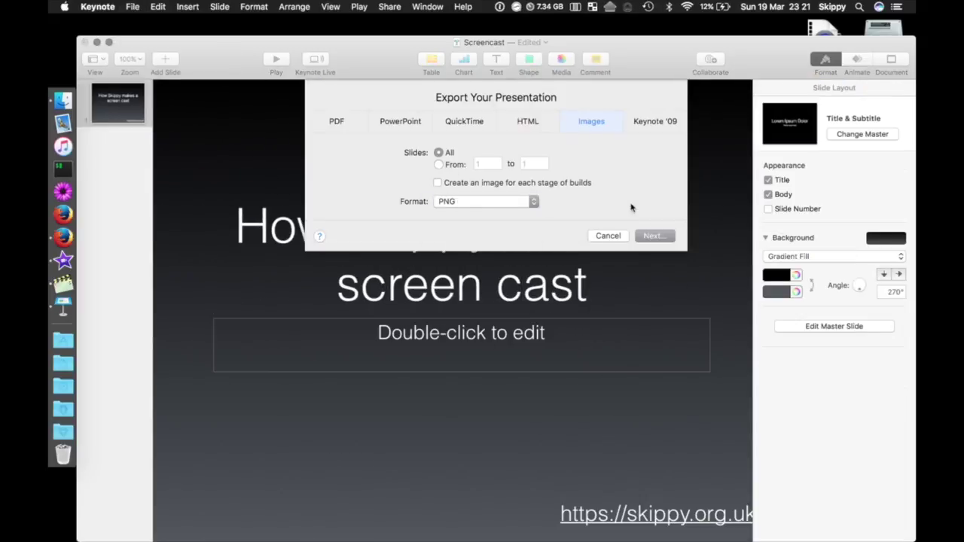
pyautogui.click(655, 236)
pyautogui.click(681, 336)
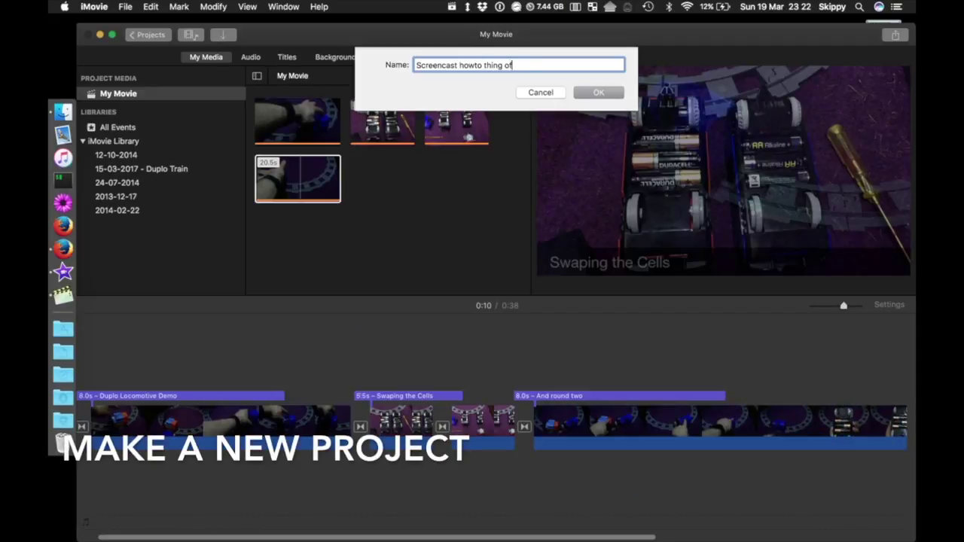
# In iMovie, confirm the project name starting "Screencast howto thing" and place the title slide image and the three screenshots in the timeline.
pyautogui.press('Return')
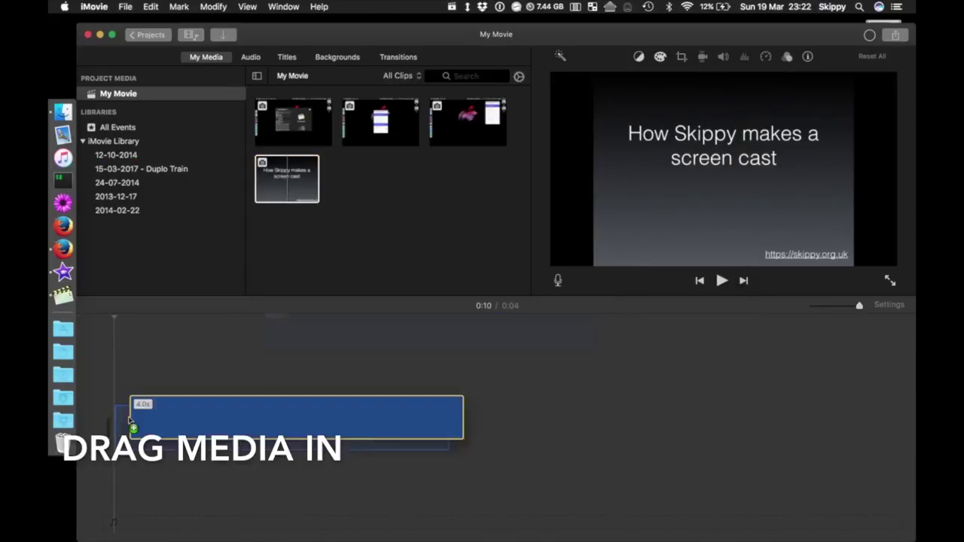
pyautogui.moveTo(130, 421); pyautogui.dragTo(125, 420)
pyautogui.press('space')
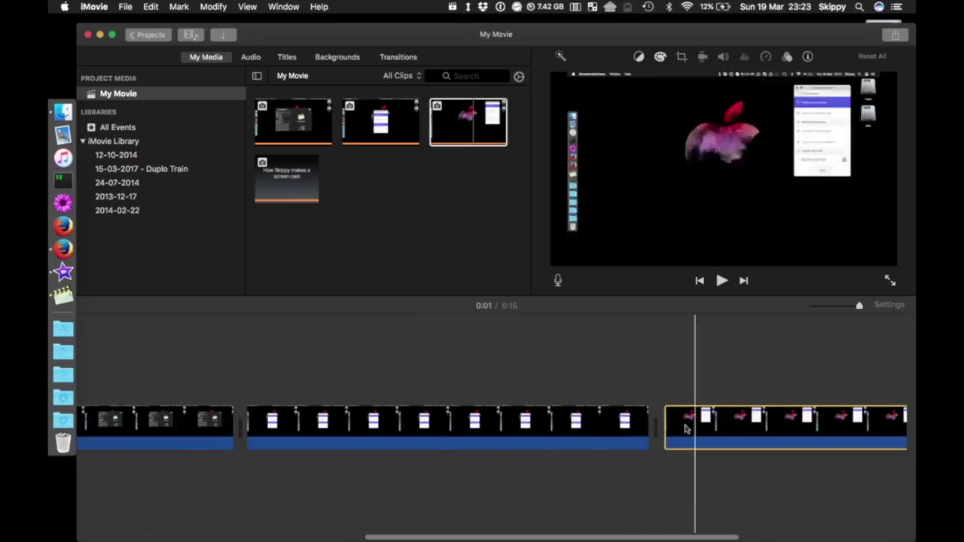
# Add a Standard Lower Third title above each of the three screenshot clips in the timeline.
pyautogui.moveTo(860, 306); pyautogui.dragTo(835, 305)
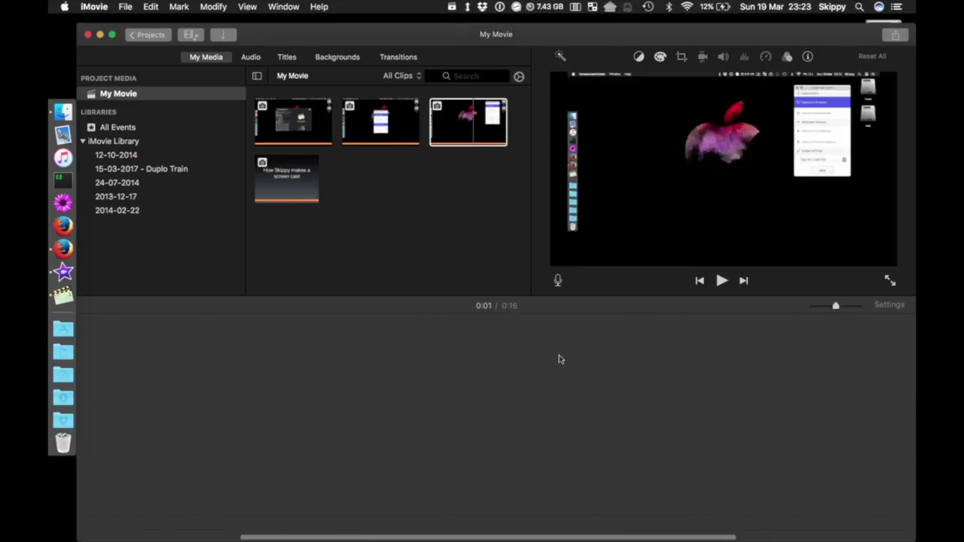
pyautogui.click(150, 7)
pyautogui.click(125, 7)
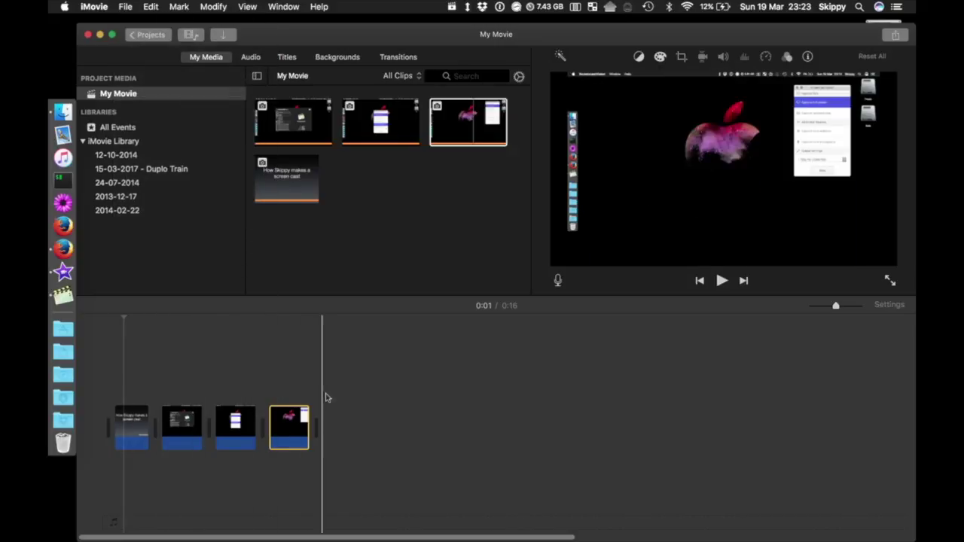
pyautogui.click(287, 57)
pyautogui.scroll(5, 138, 249)
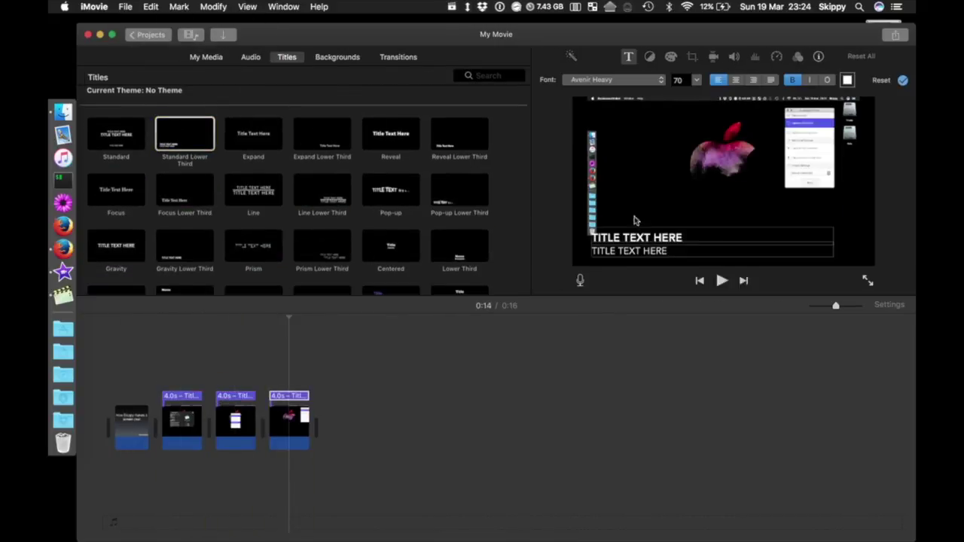
# Set the first title's lines to "OPEN SCREENCASTMAKER" and "YOU CAN GET IT FROM THE APPSTORE".
pyautogui.click(181, 396)
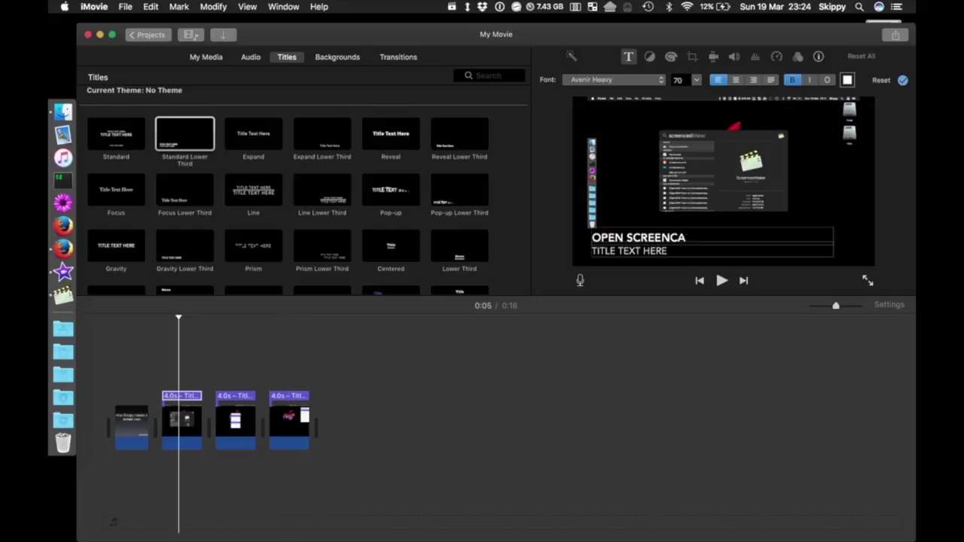
pyautogui.write('STORE')
pyautogui.rightClick(685, 253)
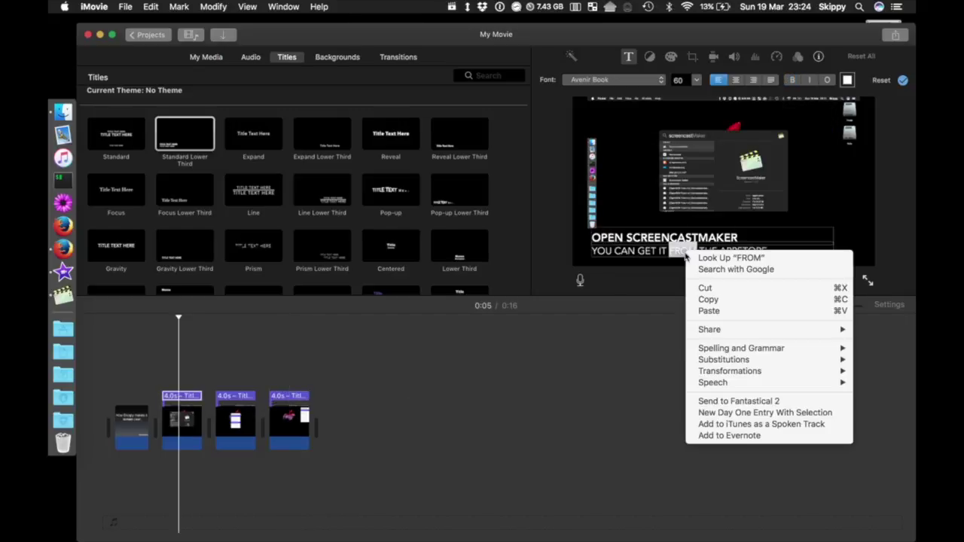
pyautogui.click(764, 229)
# Set the second title to "THIS IS THE DEFULT SETTINGS" and the third to "CHANGE RES, AND TURN OFF AUDIO", with blank second lines.
pyautogui.doubleClick(235, 396)
pyautogui.write('THIS IS THE DEFULT SETTINGS')
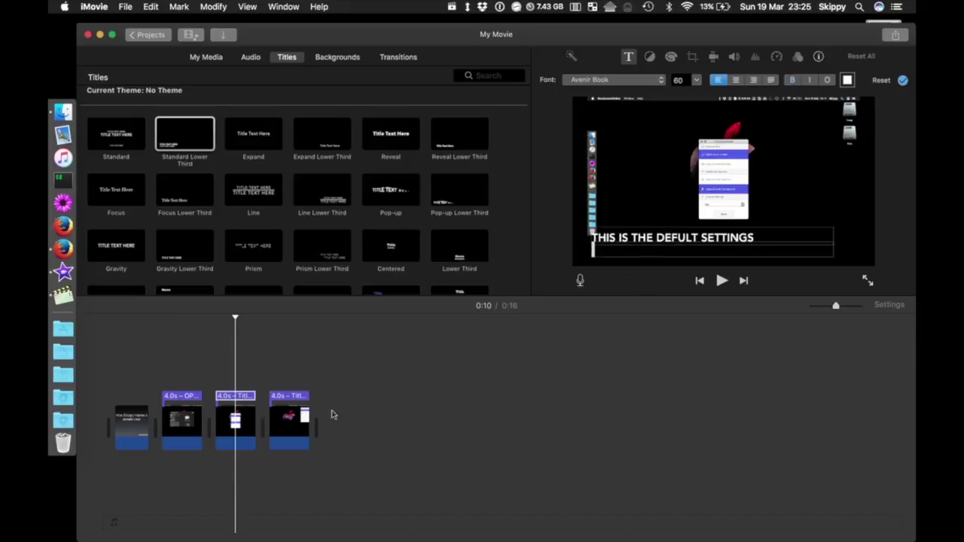
pyautogui.click(301, 395)
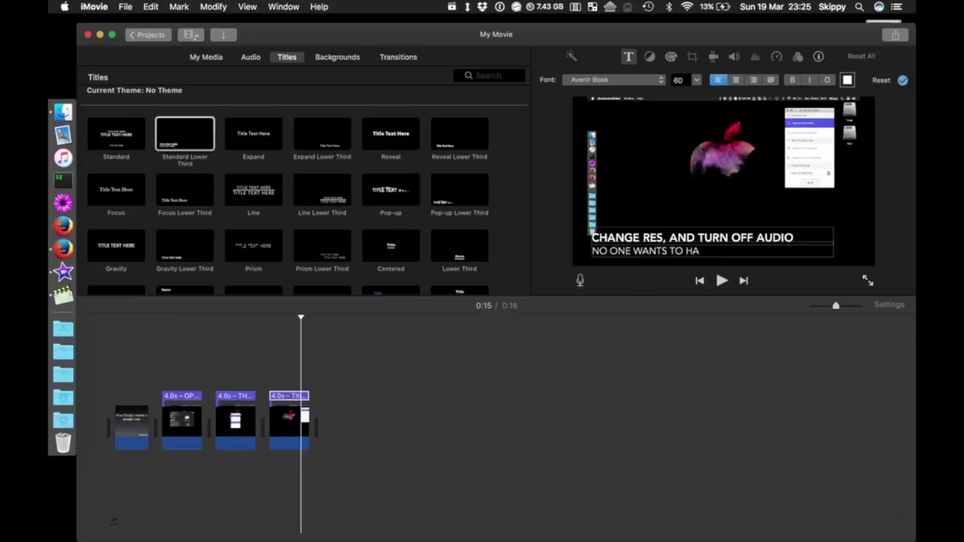
pyautogui.press('BackSpace')
pyautogui.tripleClick(657, 235)
pyautogui.rightClick(656, 235)
pyautogui.press('Escape')
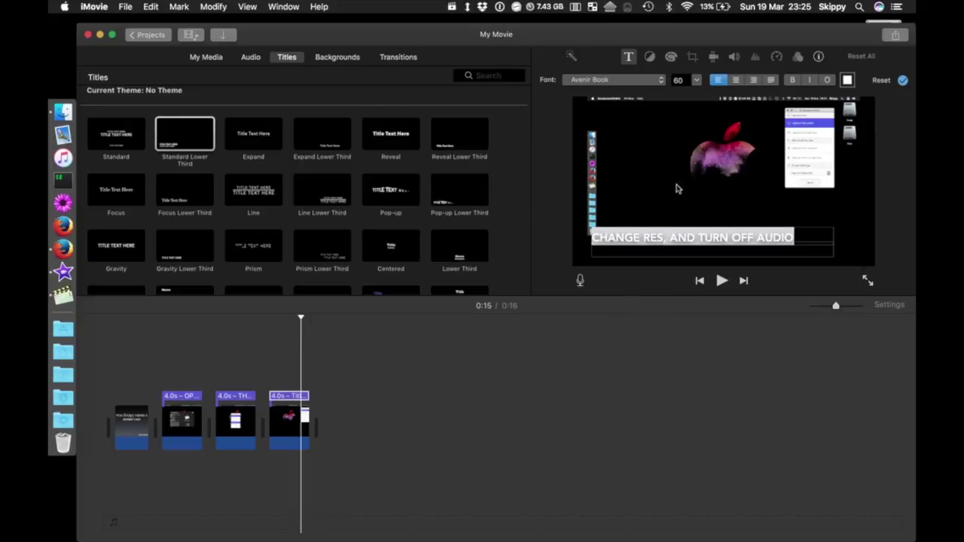
pyautogui.click(296, 427)
pyautogui.rightClick(290, 427)
pyautogui.click(508, 420)
# Look up "default" in the web browser and correct the second title to "THESE ARE THE DEFAULT SETTINGS".
pyautogui.doubleClick(239, 395)
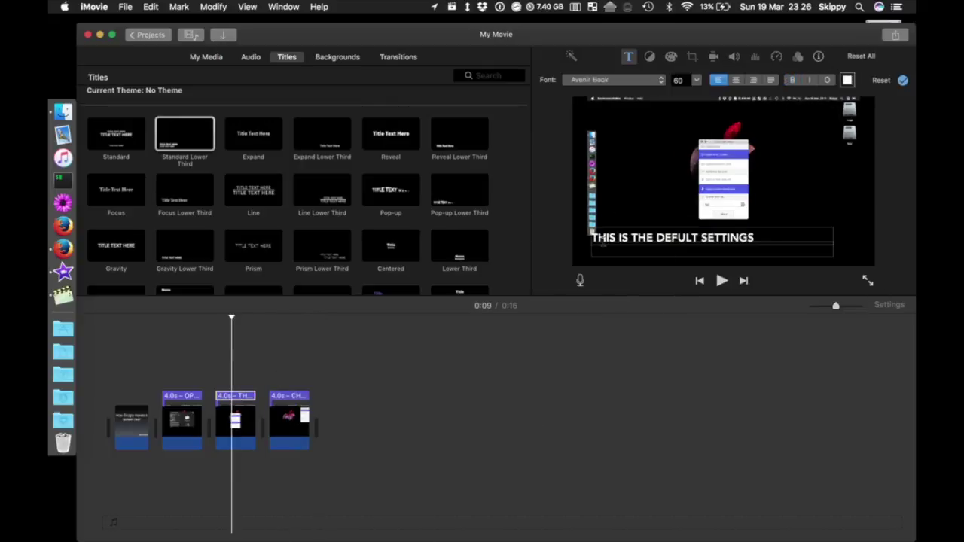
pyautogui.rightClick(682, 232)
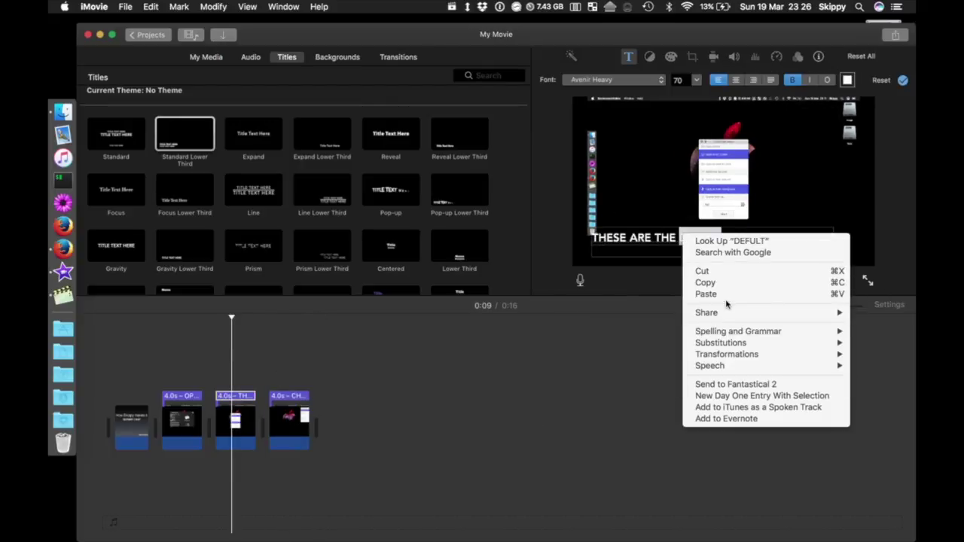
pyautogui.click(697, 247)
pyautogui.click(63, 248)
pyautogui.write('default')
pyautogui.press('Return')
pyautogui.press('super+q')
pyautogui.click(702, 238)
pyautogui.write('A')
# Set the second title's font size to 58 and open the font size choices for the third title.
pyautogui.click(697, 80)
pyautogui.click(678, 106)
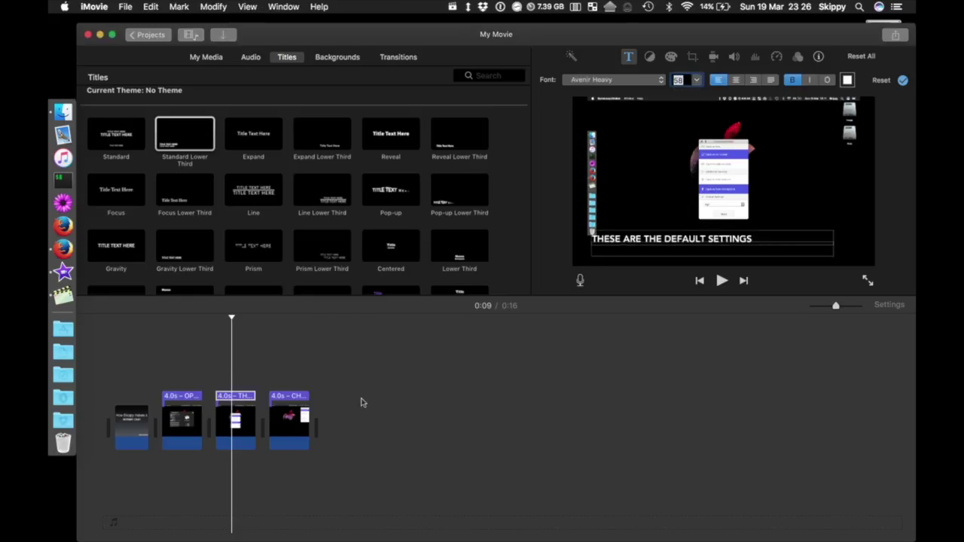
pyautogui.doubleClick(291, 396)
pyautogui.click(697, 82)
# Set the first title's heading to font size 58 and reduce the size of its second line.
pyautogui.click(180, 422)
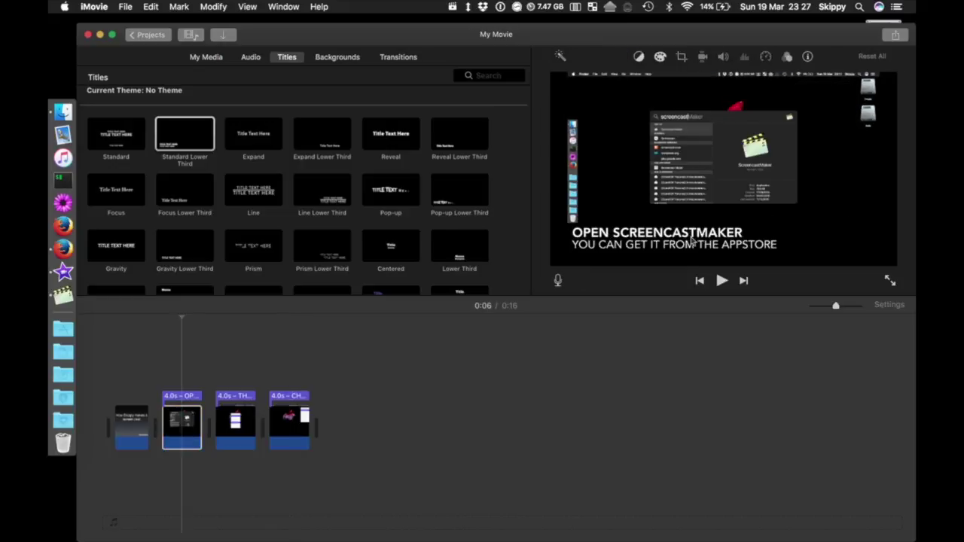
pyautogui.write('30')
pyautogui.press('Return')
pyautogui.click(702, 251)
pyautogui.click(679, 80)
pyautogui.write('30')
pyautogui.press('Return')
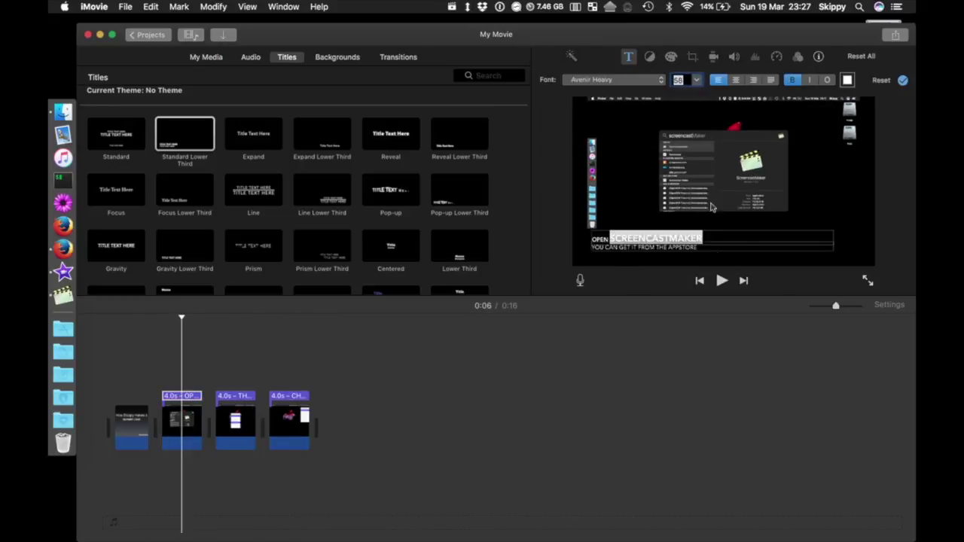
pyautogui.click(354, 360)
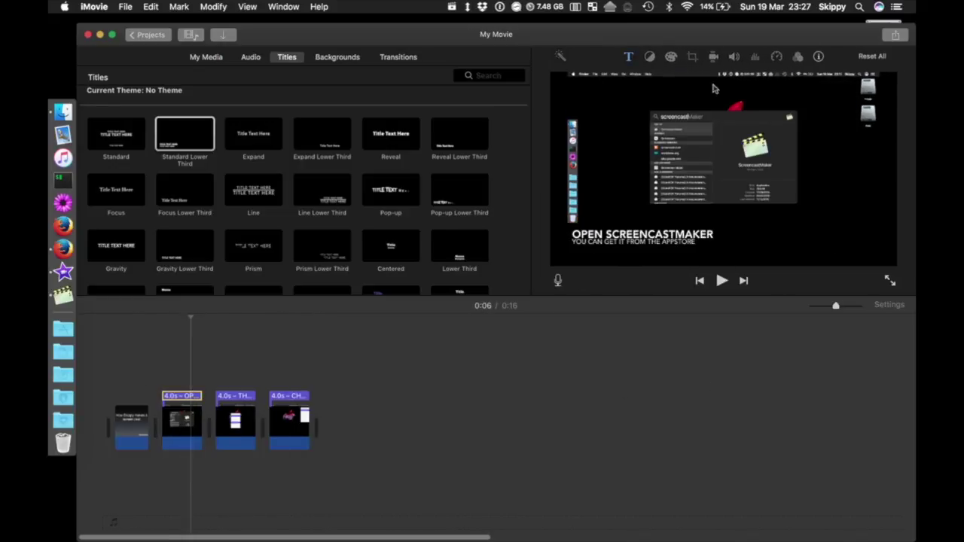
# Apply the Didot font to the heading of the first title and revisit that title's font choice.
pyautogui.click(628, 57)
pyautogui.click(660, 81)
pyautogui.click(595, 312)
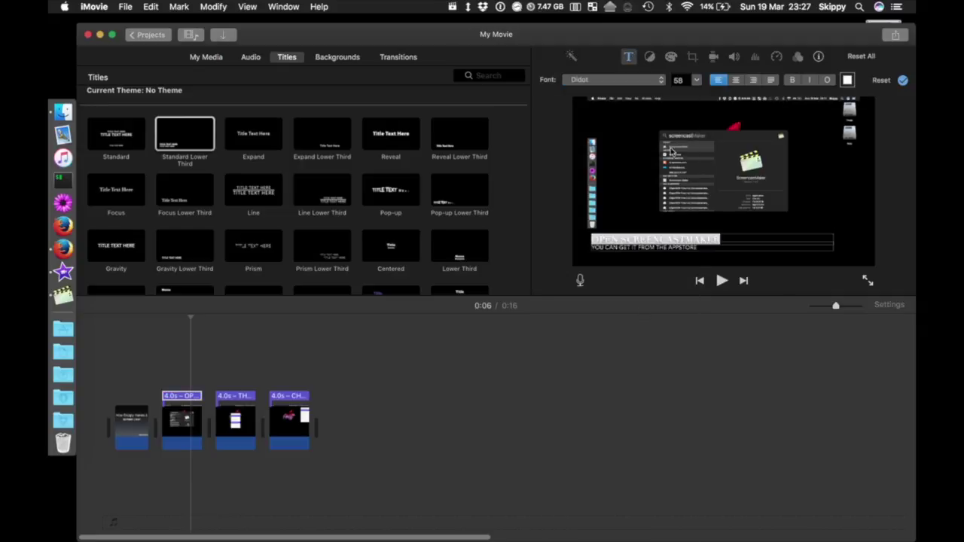
pyautogui.click(457, 406)
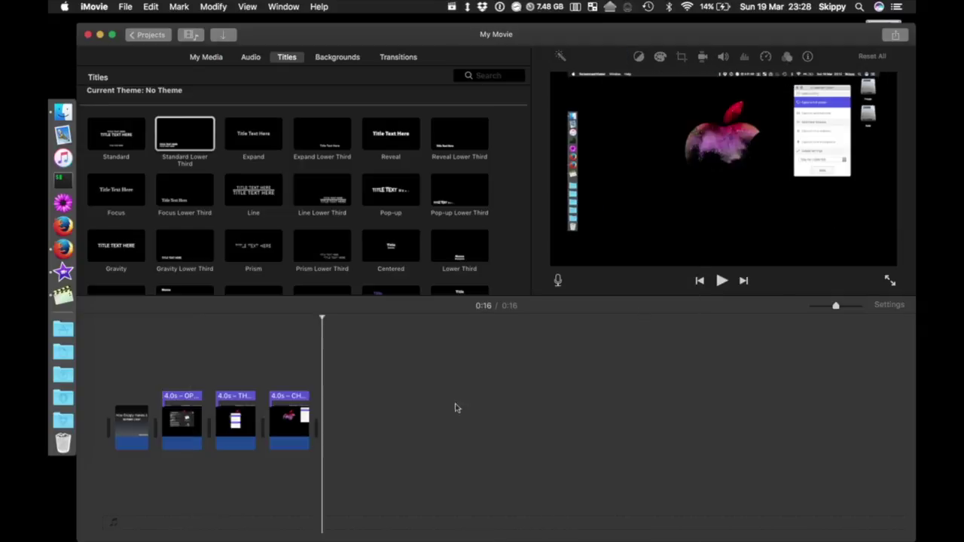
pyautogui.doubleClick(182, 395)
pyautogui.click(640, 79)
pyautogui.click(603, 45)
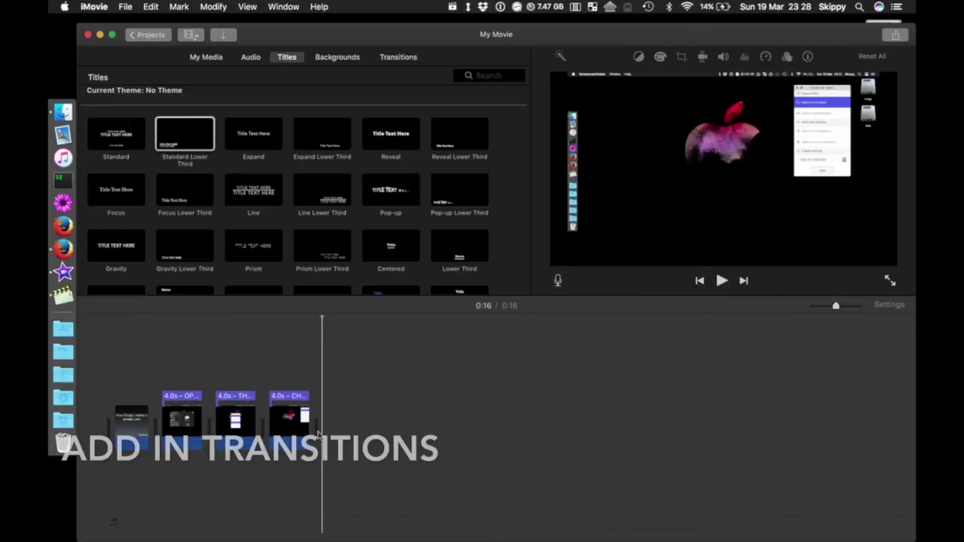
# Add Cross Dissolve transitions before the title slide, between the image clips and before the long screen recording.
pyautogui.click(398, 57)
pyautogui.moveTo(116, 144); pyautogui.dragTo(108, 427)
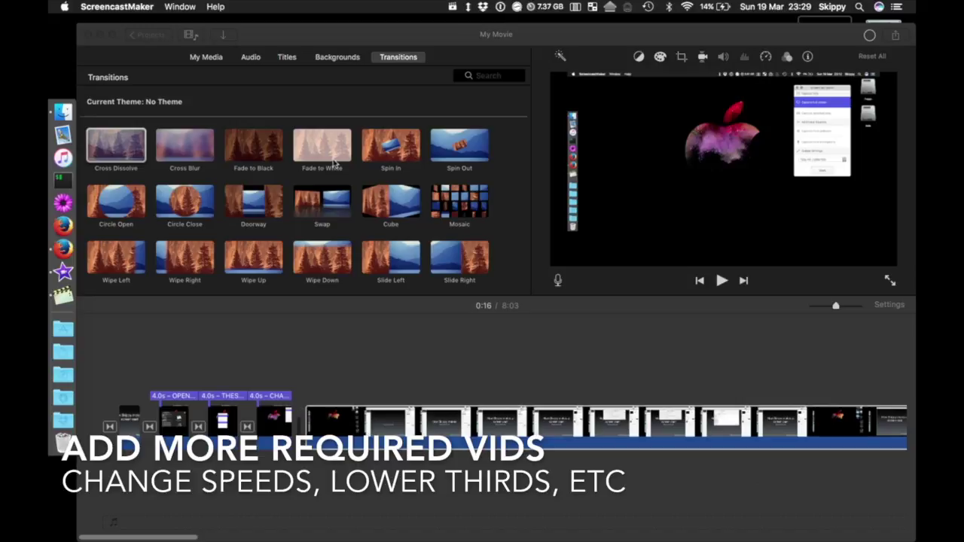
pyautogui.click(173, 230)
pyautogui.moveTo(121, 151); pyautogui.dragTo(300, 433)
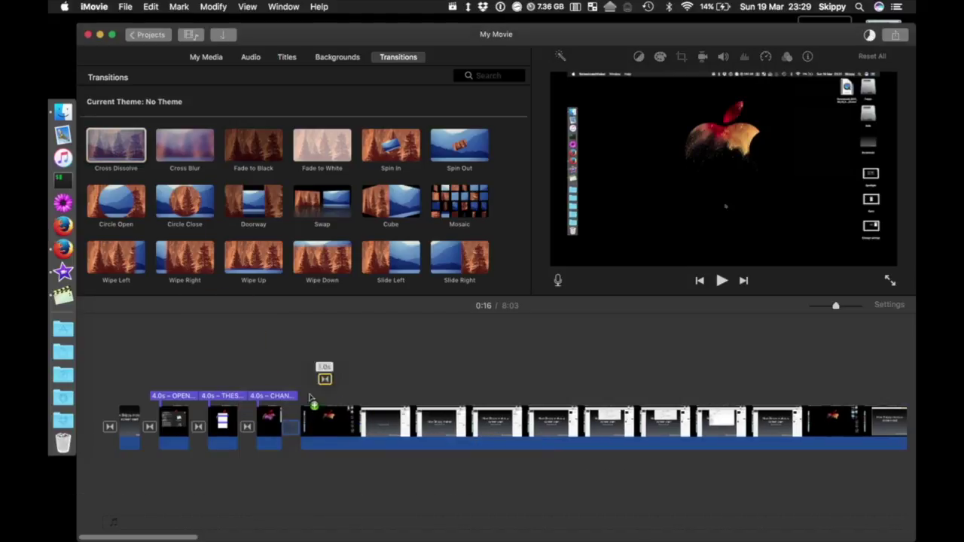
pyautogui.moveTo(308, 397); pyautogui.dragTo(297, 414)
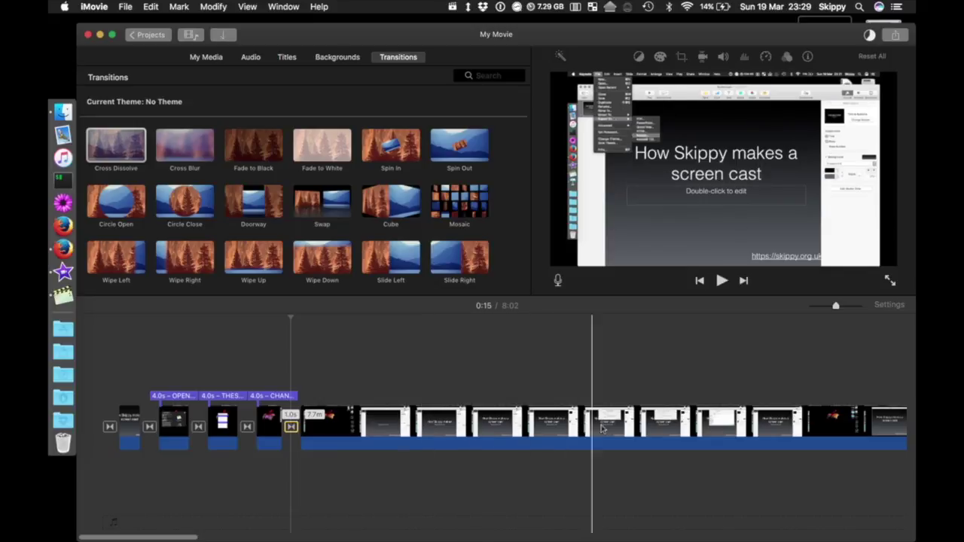
# Add a Standard Lower Third title reading "MAKE A NEW PROJECT" where the project is named in the screen recording, at about 1:12.
pyautogui.hscroll(5, 767, 425)
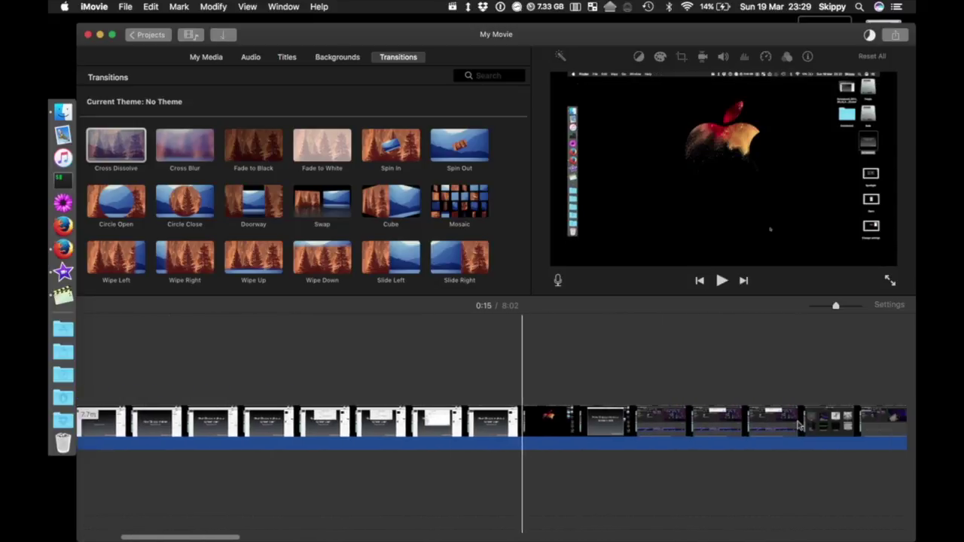
pyautogui.hscroll(5, 784, 422)
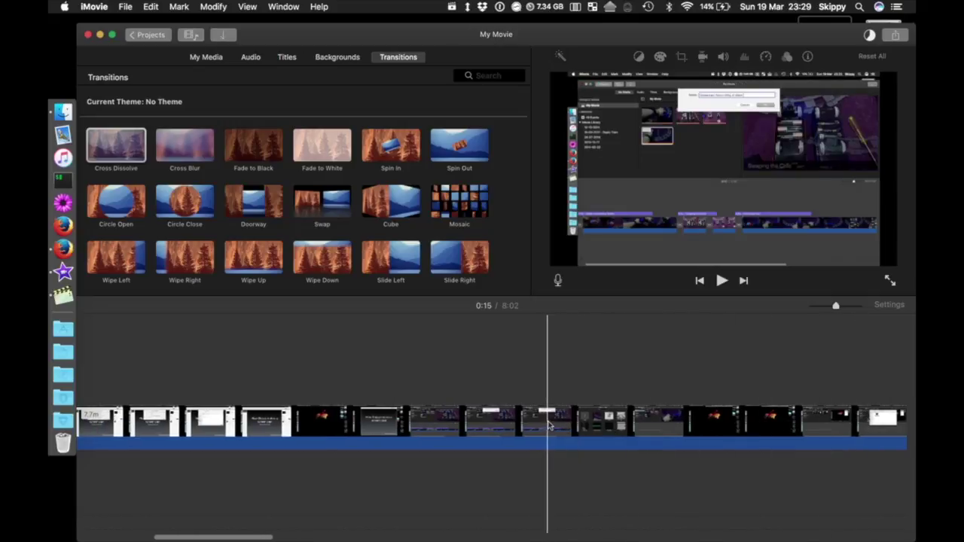
pyautogui.click(425, 421)
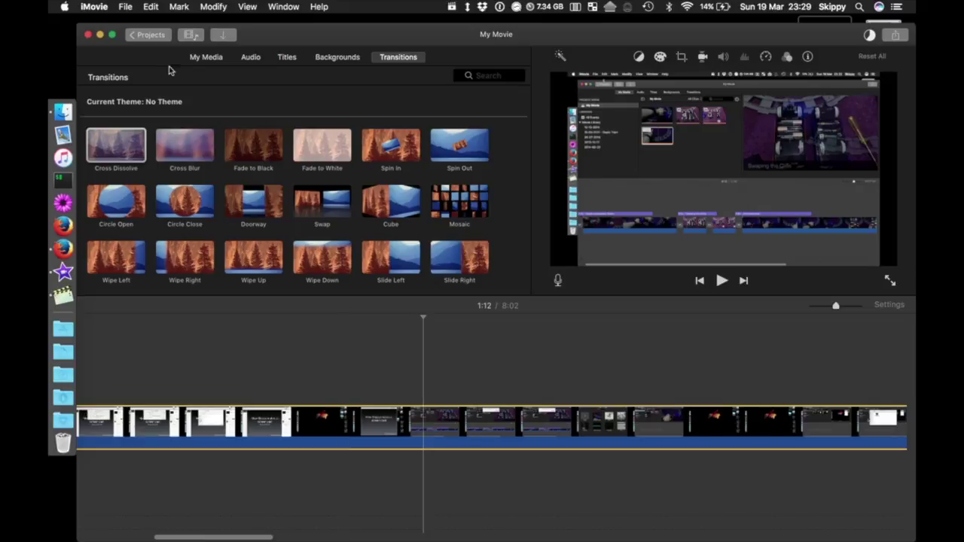
pyautogui.click(285, 58)
pyautogui.moveTo(185, 142); pyautogui.dragTo(441, 387)
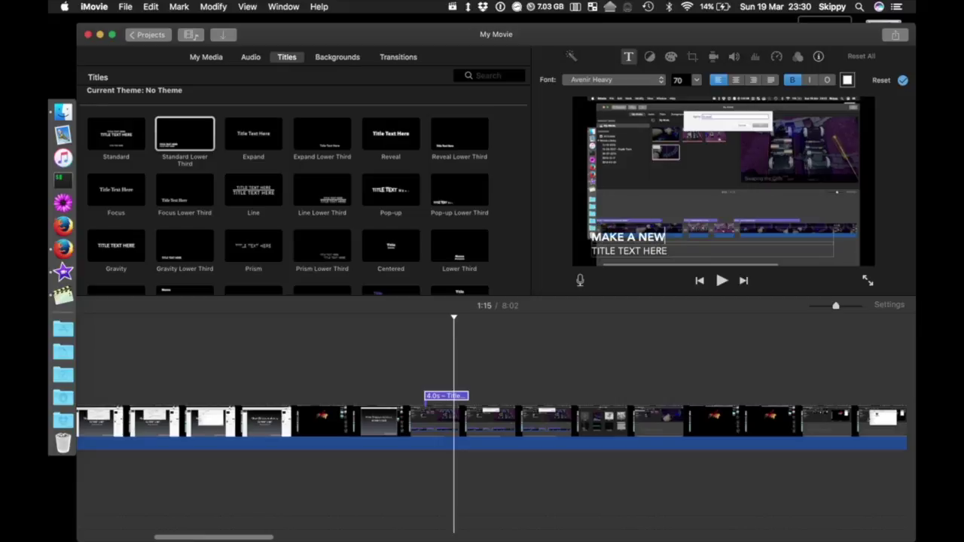
pyautogui.click(463, 425)
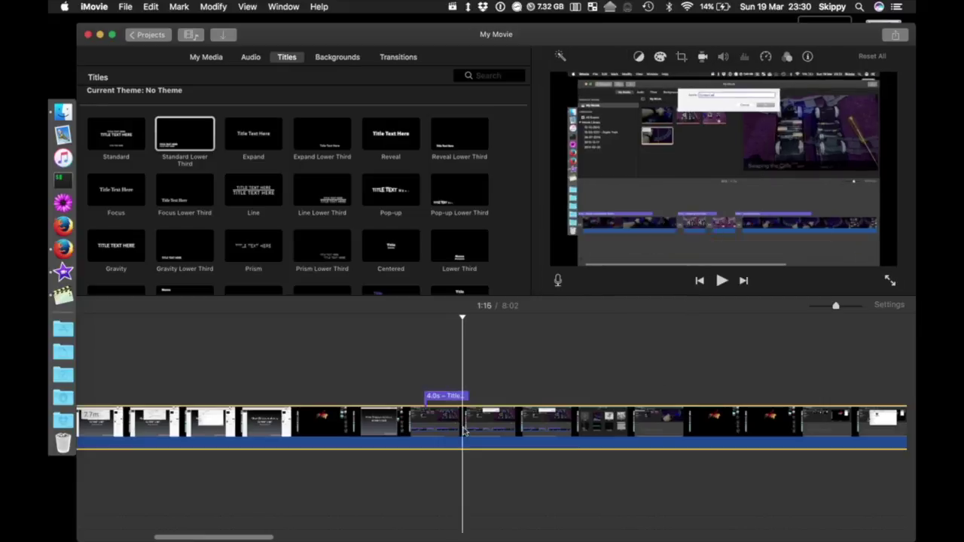
# Add a Standard Lower Third title reading "DRAG MEDIA IN" at about 1:44 in the screen recording.
pyautogui.hscroll(3, 663, 407)
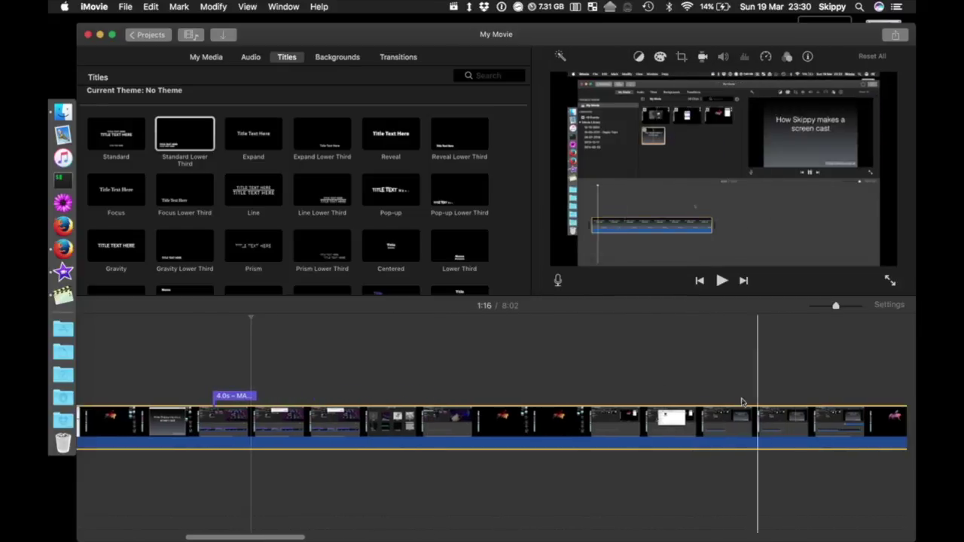
pyautogui.click(562, 397)
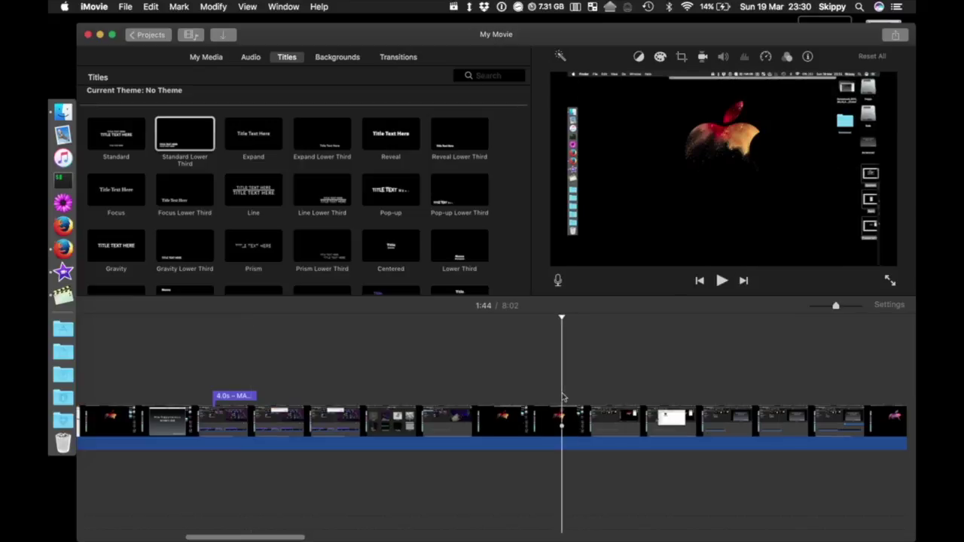
pyautogui.moveTo(196, 141); pyautogui.dragTo(582, 396)
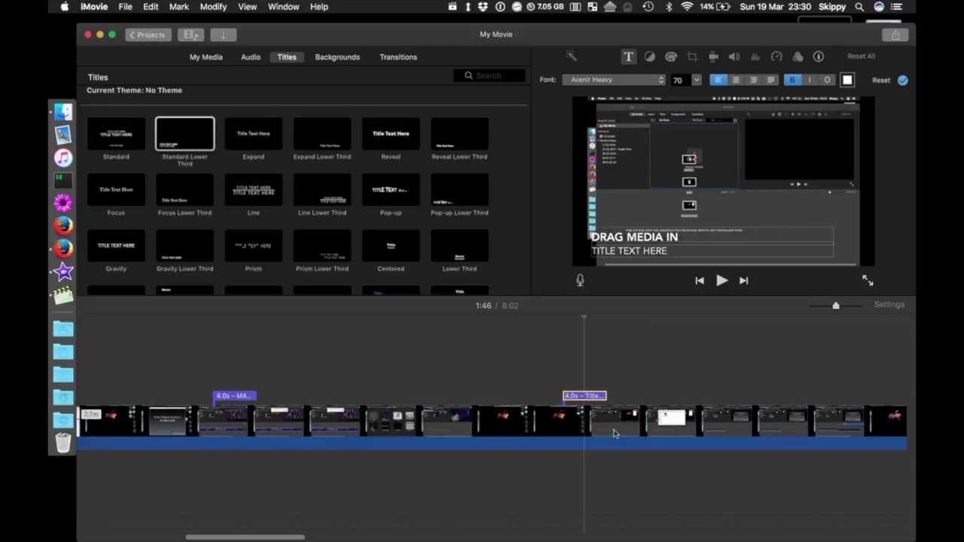
pyautogui.click(644, 433)
# Add a Standard Lower Third title reading "ADD IN TRANSITIONS" at about 7:31, where the transitions are shown in the screen recording.
pyautogui.hscroll(10, 716, 422)
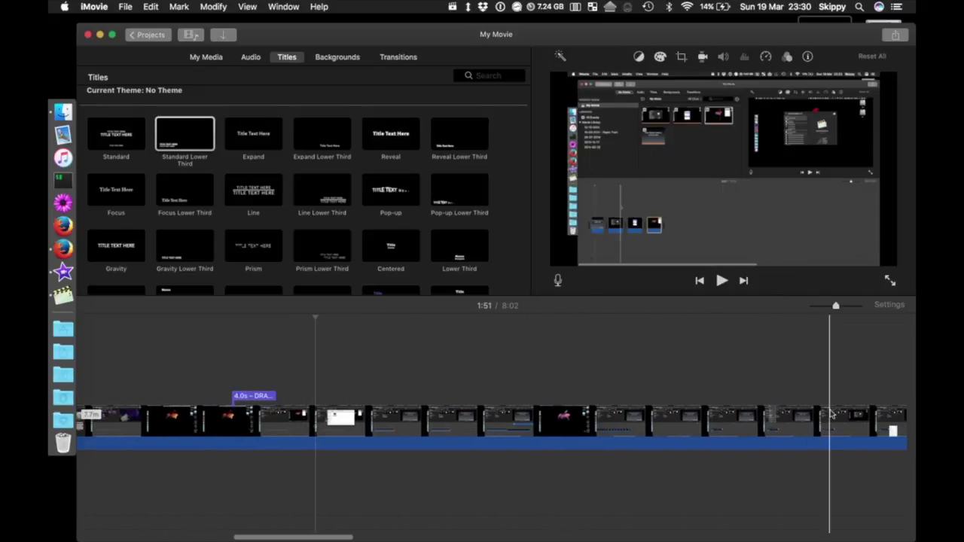
pyautogui.hscroll(10, 831, 414)
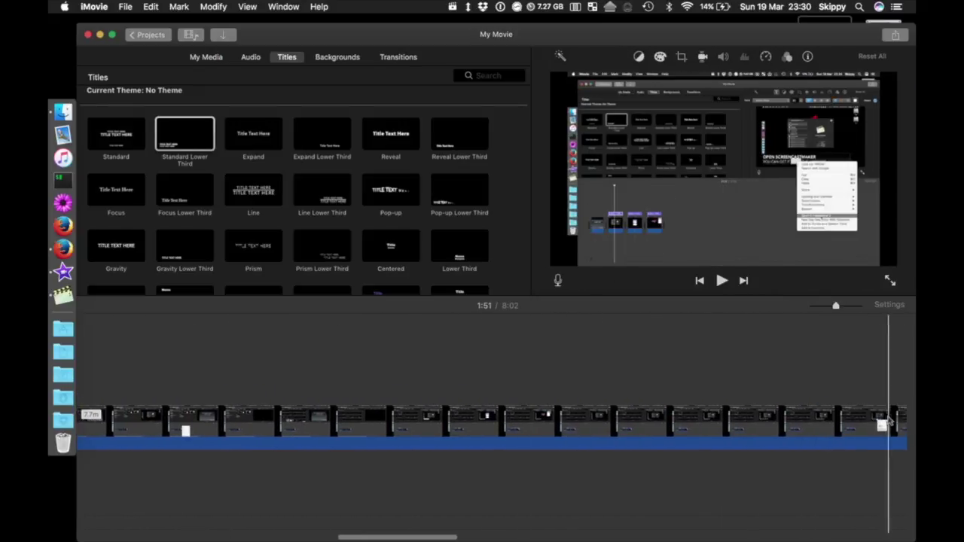
pyautogui.hscroll(10, 852, 429)
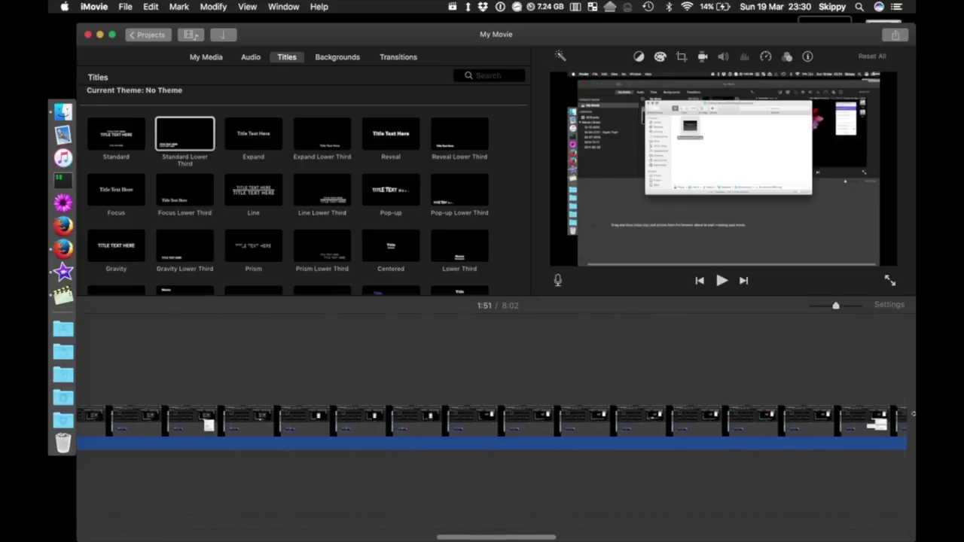
pyautogui.hscroll(5, 890, 418)
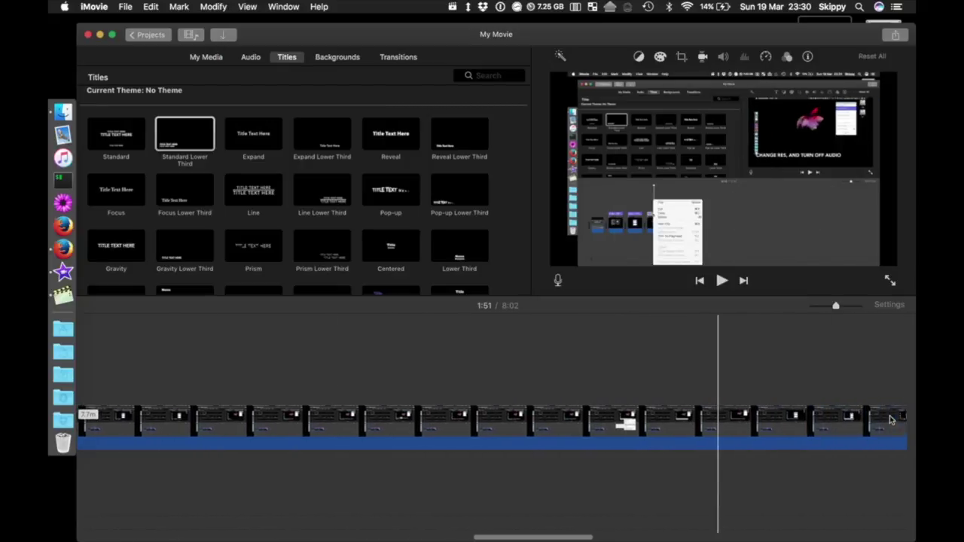
pyautogui.hscroll(10, 890, 419)
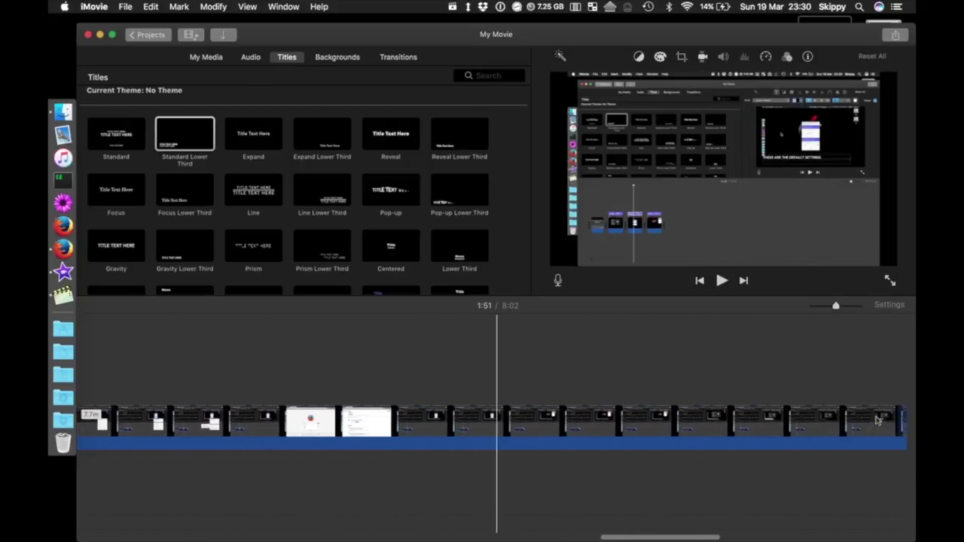
pyautogui.hscroll(2, 867, 424)
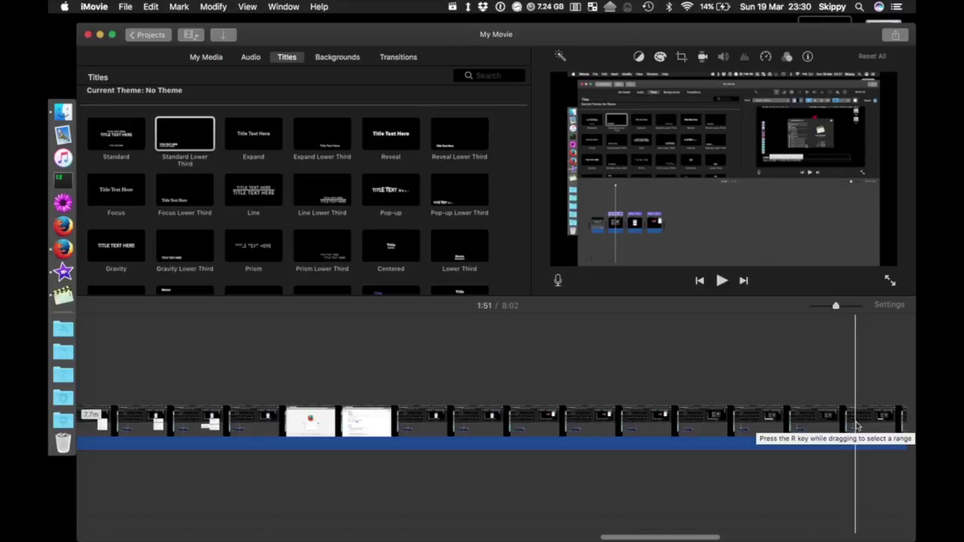
pyautogui.hscroll(10, 856, 427)
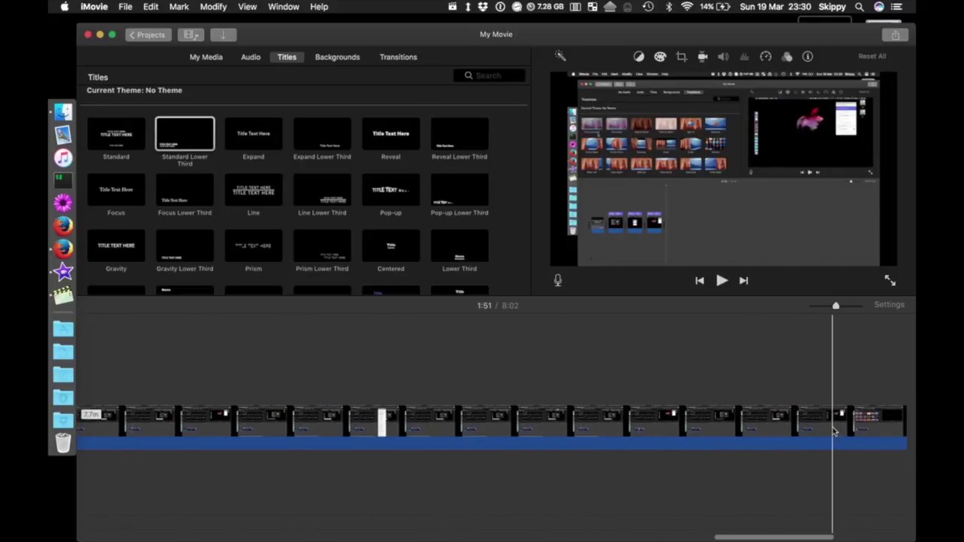
pyautogui.click(834, 432)
pyautogui.hscroll(8, 833, 432)
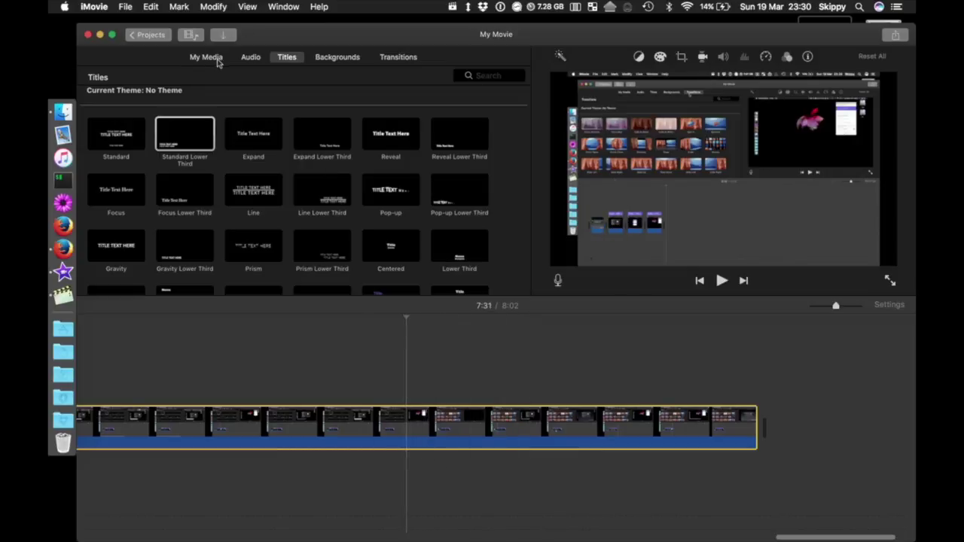
pyautogui.moveTo(181, 139); pyautogui.dragTo(407, 392)
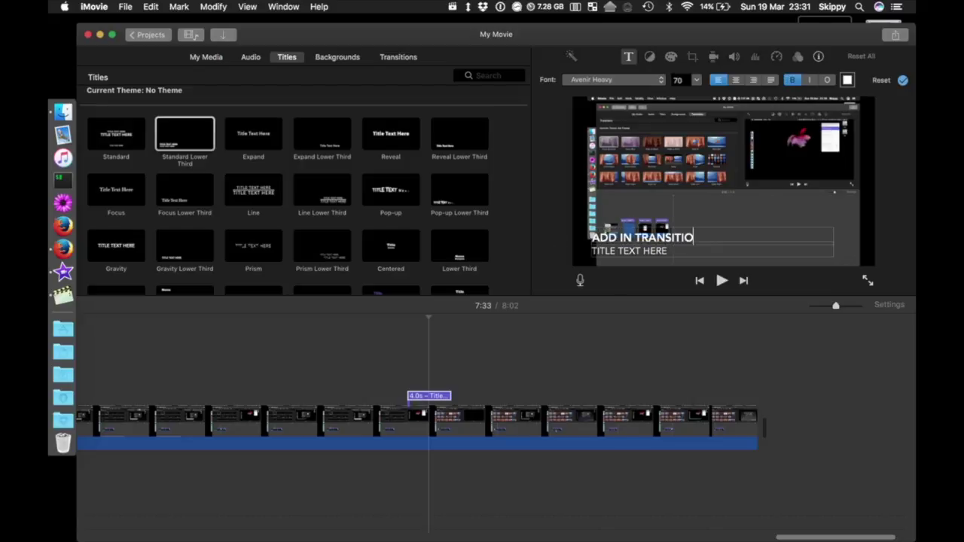
# Add a Standard Lower Third title reading "ADD SOME TITLES" at about 2:58, where the titles are added in the screen recording.
pyautogui.hscroll(-15, 446, 382)
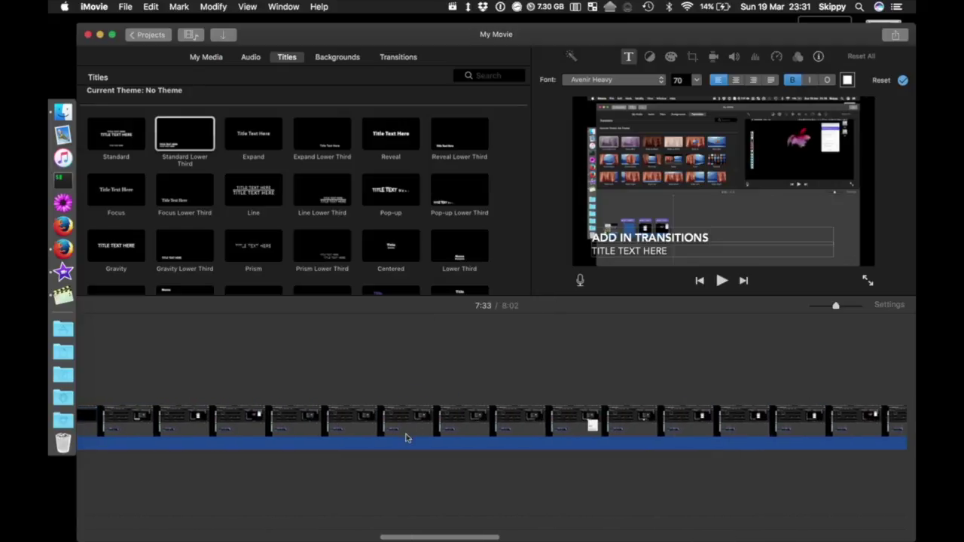
pyautogui.click(405, 431)
pyautogui.hscroll(-5, 231, 435)
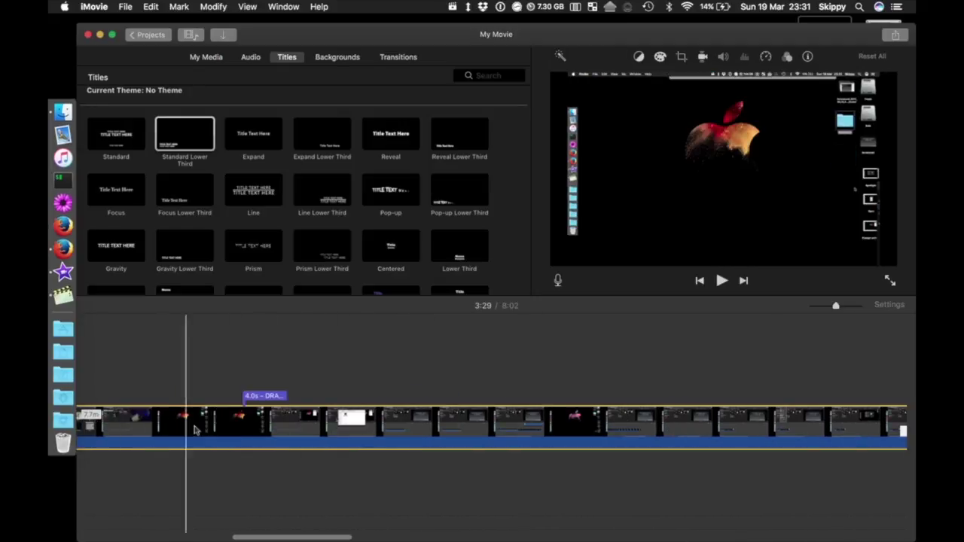
pyautogui.click(733, 404)
pyautogui.hscroll(5, 721, 404)
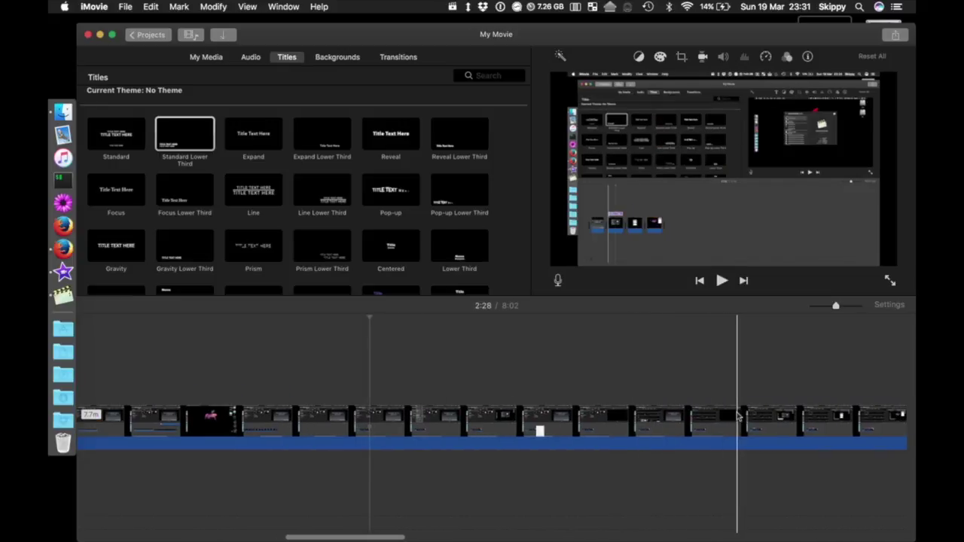
pyautogui.click(688, 427)
pyautogui.moveTo(425, 307); pyautogui.dragTo(690, 396)
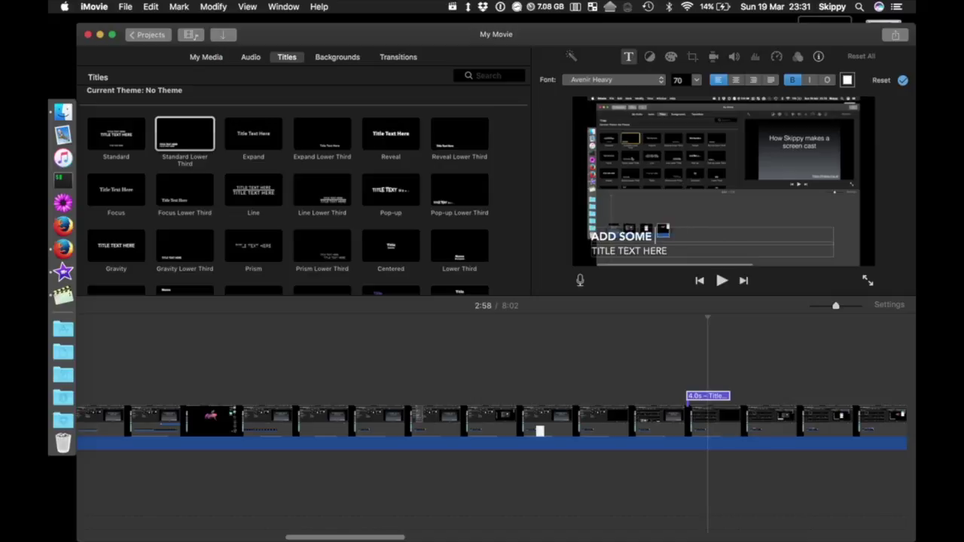
# Show the speed editor for the long screen recording, selected near its end at about 7:40.
pyautogui.hscroll(10, 676, 426)
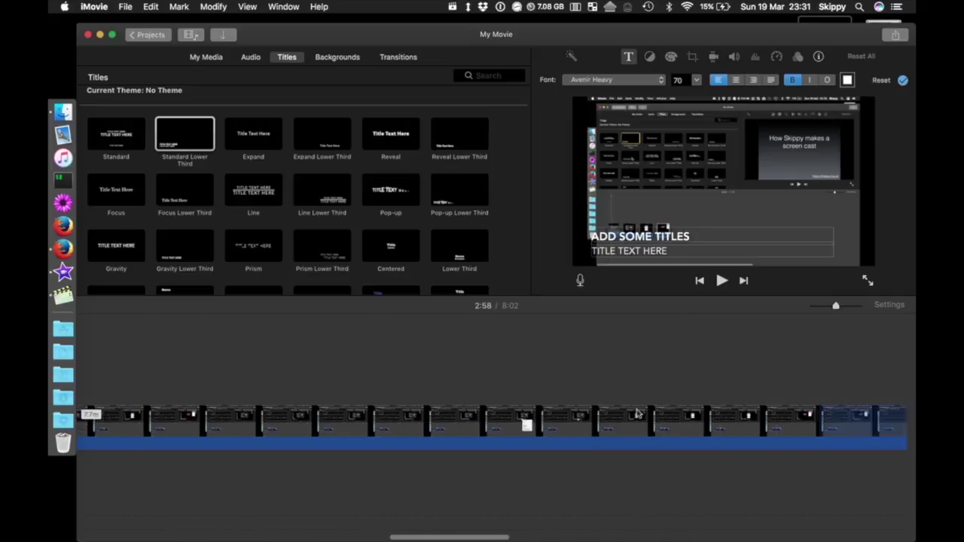
pyautogui.hscroll(10, 429, 428)
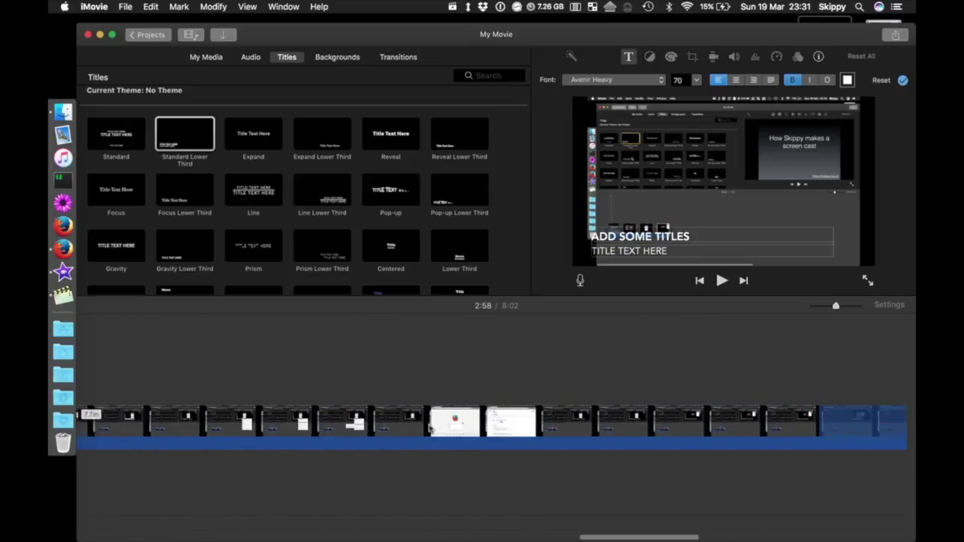
pyautogui.click(563, 420)
pyautogui.rightClick(563, 419)
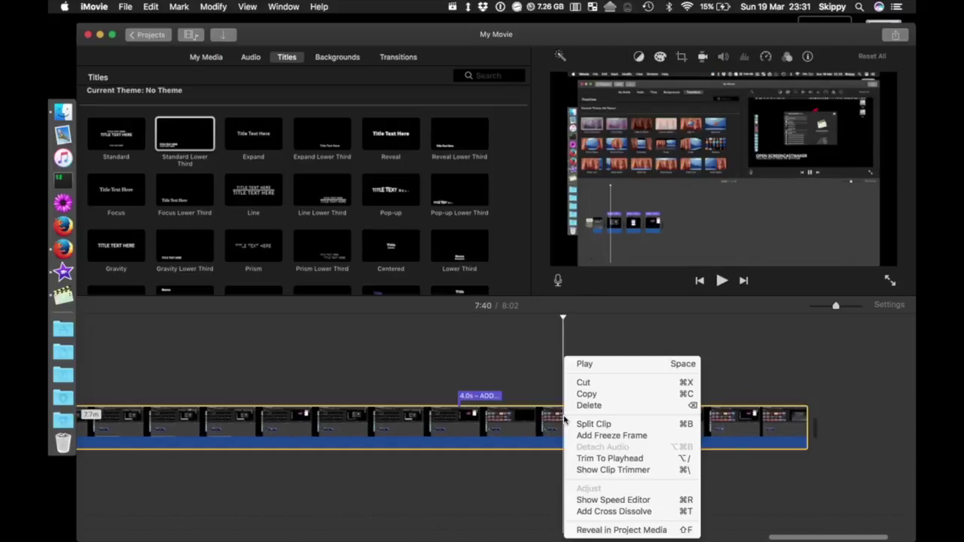
pyautogui.click(609, 500)
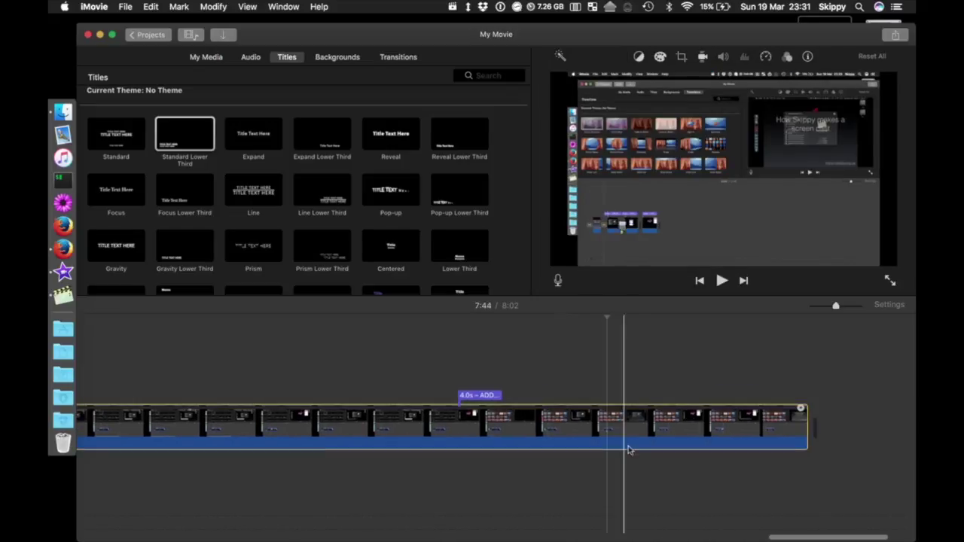
# Try to shorten the long screen recording by setting its clip duration to 150 seconds.
pyautogui.rightClick(774, 433)
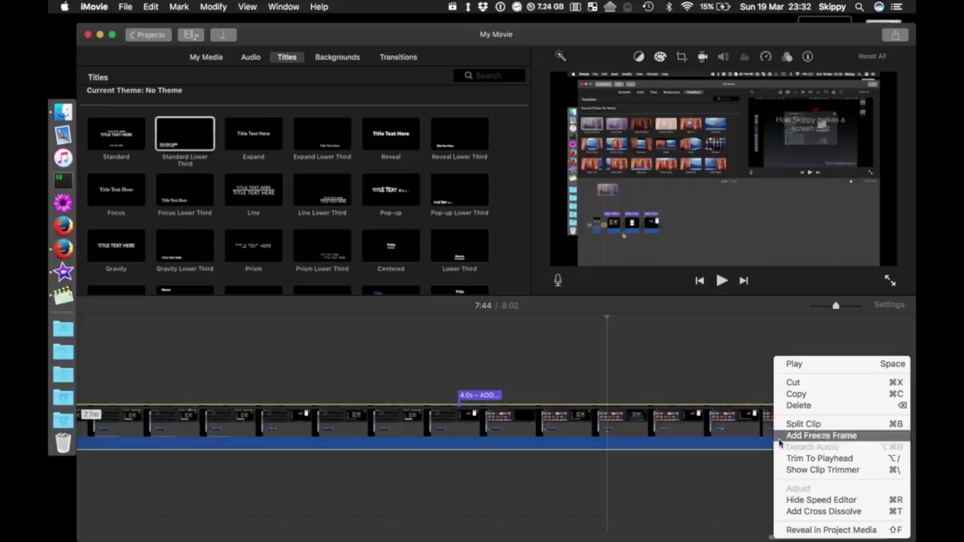
pyautogui.click(727, 515)
pyautogui.rightClick(704, 418)
pyautogui.click(689, 425)
pyautogui.rightClick(684, 424)
pyautogui.click(661, 433)
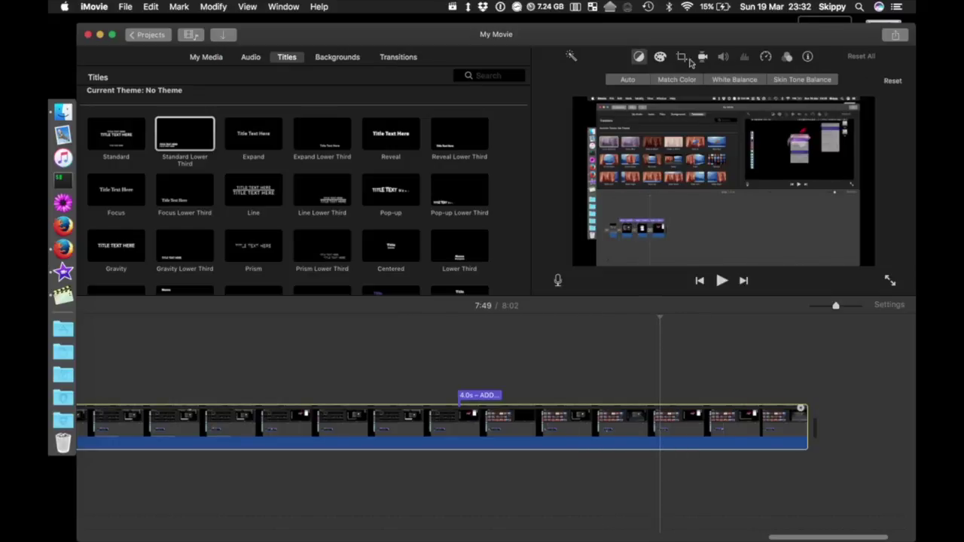
pyautogui.click(807, 58)
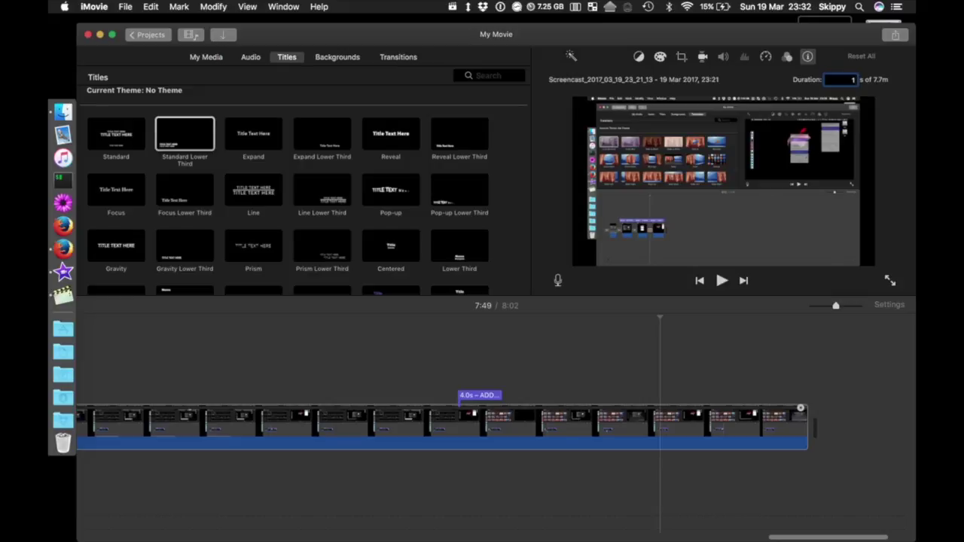
pyautogui.press('Return')
# Try to move the "ADD IN TRANSITIONS" title back onto the shortened recording and reposition it near the end.
pyautogui.hscroll(-10, 279, 406)
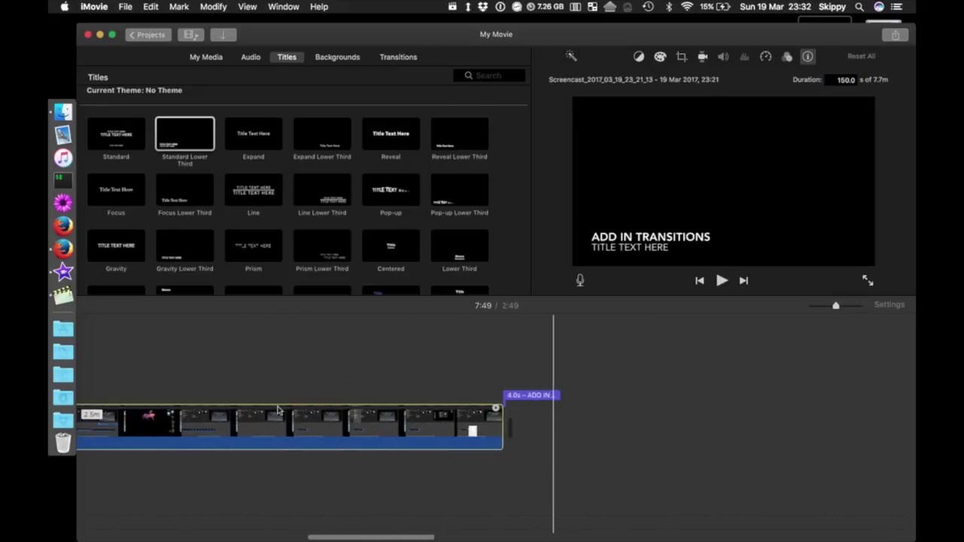
pyautogui.rightClick(281, 396)
pyautogui.click(264, 400)
pyautogui.moveTo(441, 397); pyautogui.dragTo(186, 401)
pyautogui.hscroll(-4, 196, 394)
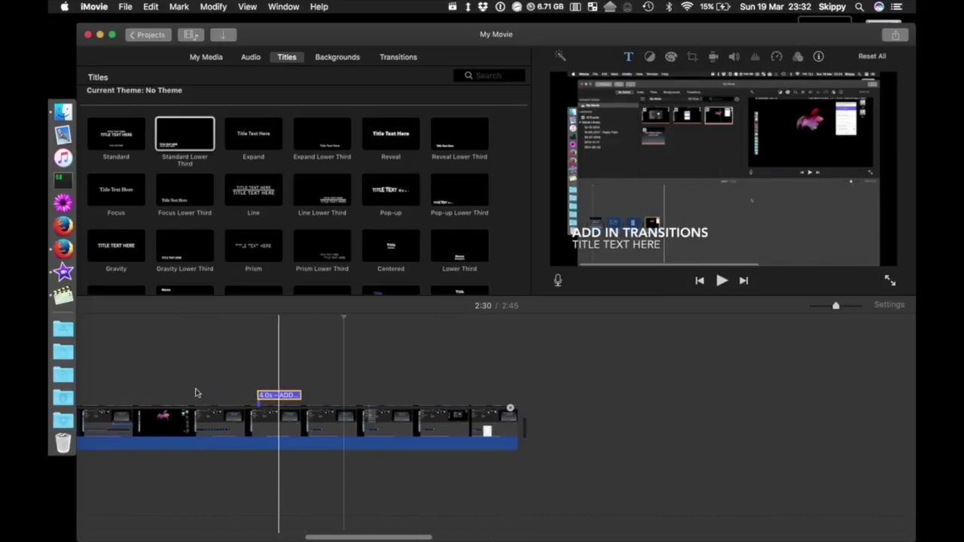
pyautogui.moveTo(349, 400); pyautogui.dragTo(518, 397)
# Undo the title moves and the duration change on the screen recording.
pyautogui.press('super+z')
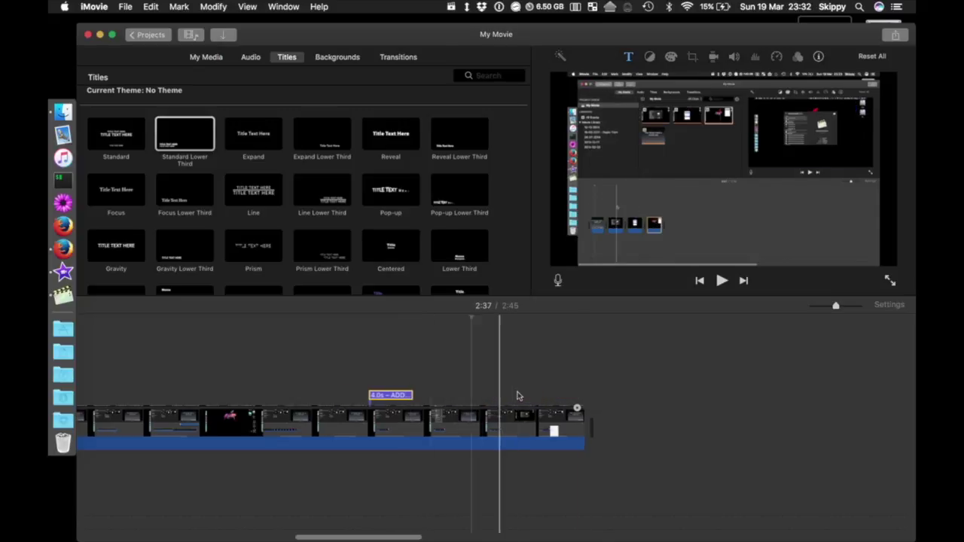
pyautogui.press('super+z')
pyautogui.press('super+z')
pyautogui.click(607, 435)
pyautogui.press('super+z')
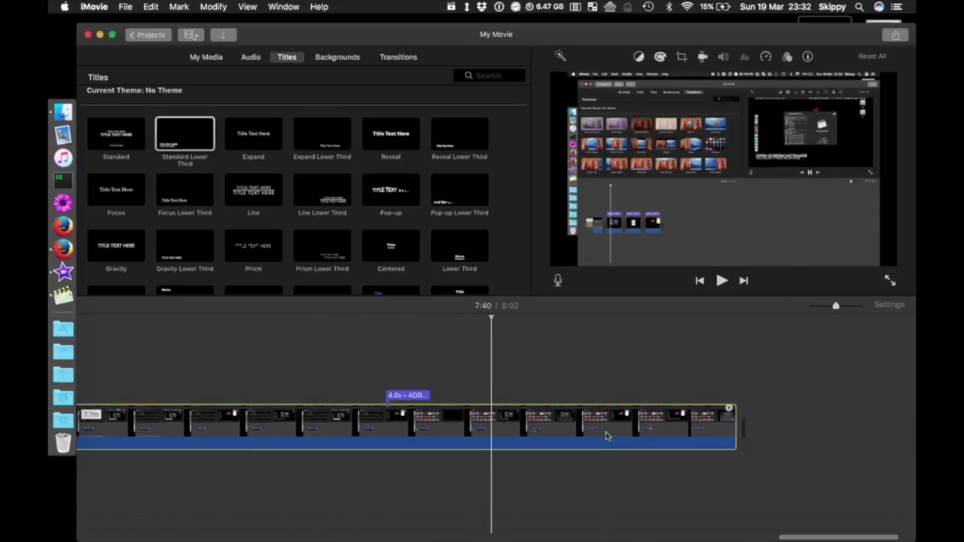
pyautogui.press('super+z')
# Set the long screen recording's speed to Fast at 4x.
pyautogui.hscroll(5, 625, 431)
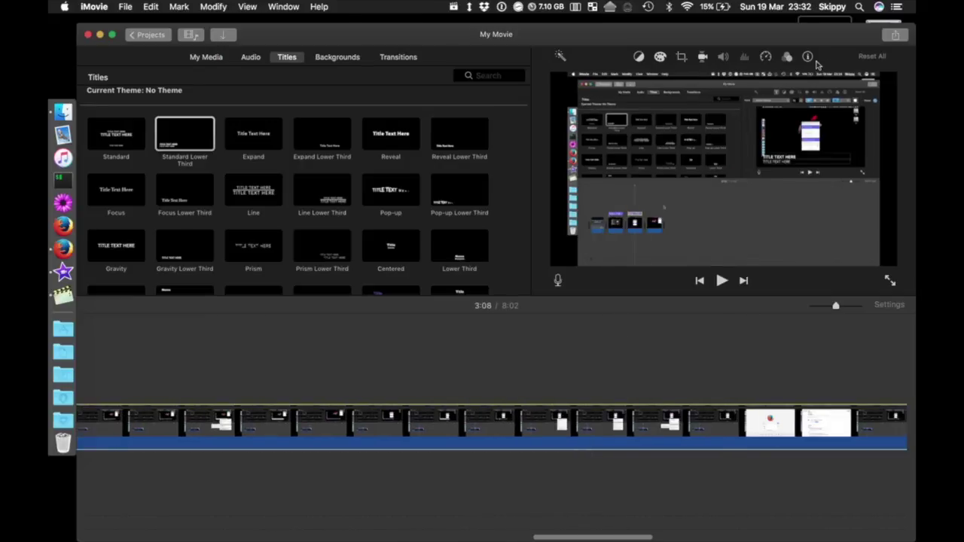
pyautogui.hscroll(15, 724, 463)
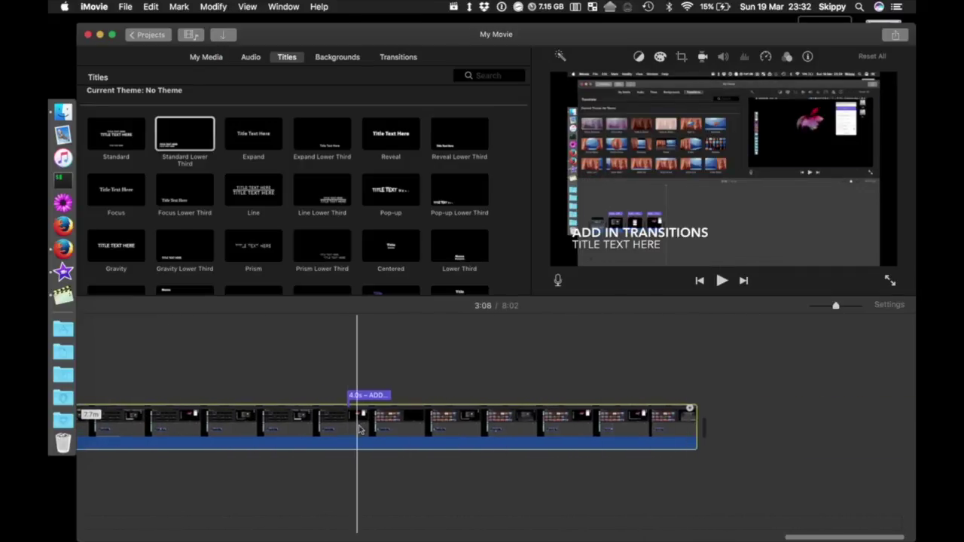
pyautogui.click(807, 57)
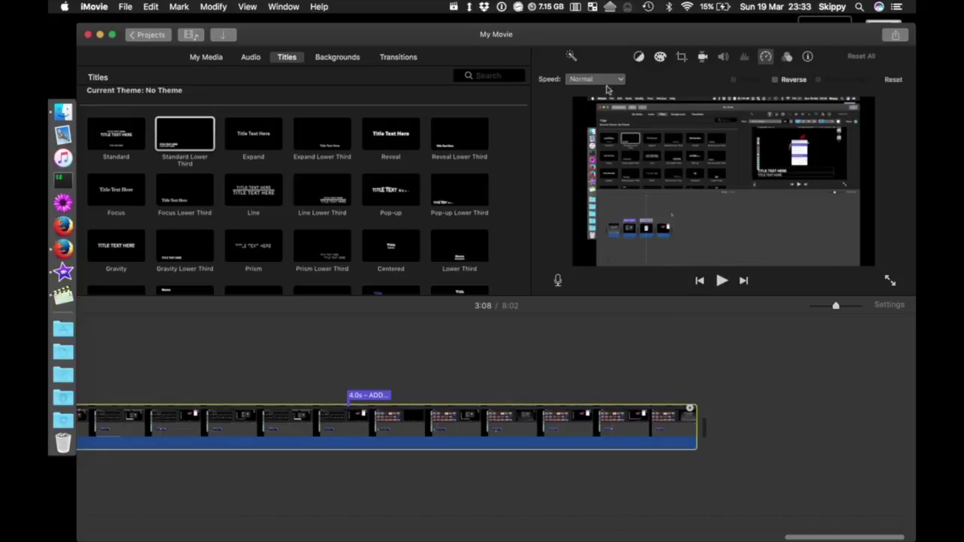
pyautogui.click(602, 80)
pyautogui.click(598, 113)
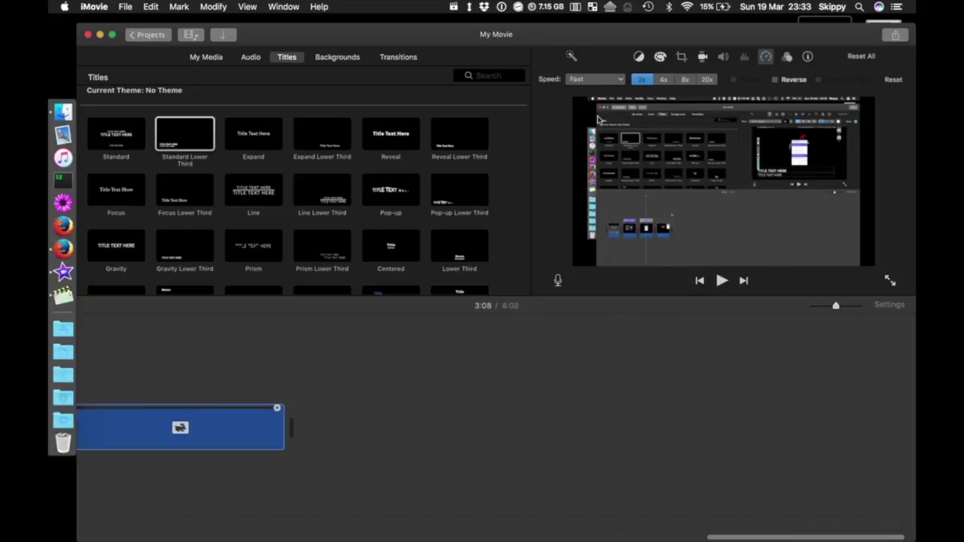
pyautogui.click(663, 79)
# Play the movie from the second image clip to check the pace of the sped-up recording.
pyautogui.hscroll(-10, 444, 405)
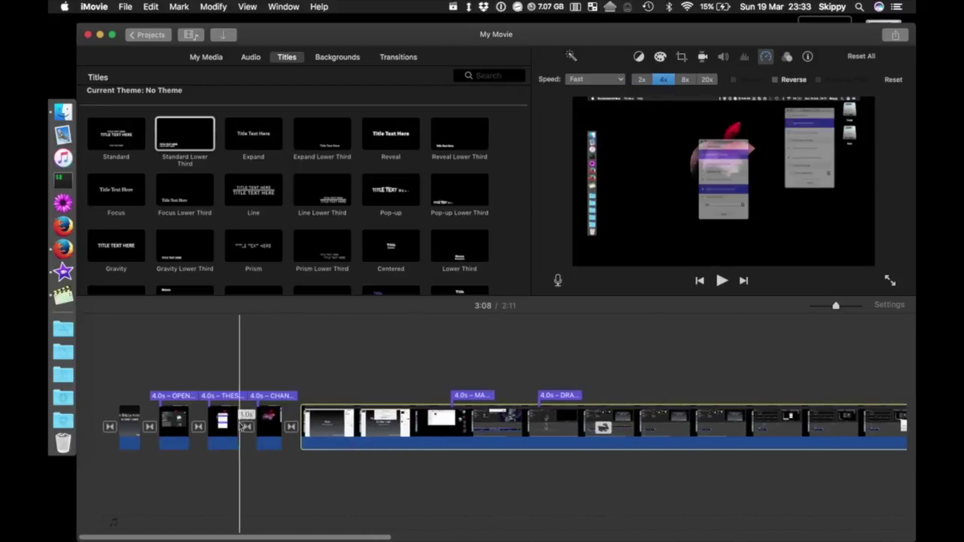
pyautogui.click(225, 428)
pyautogui.press('space')
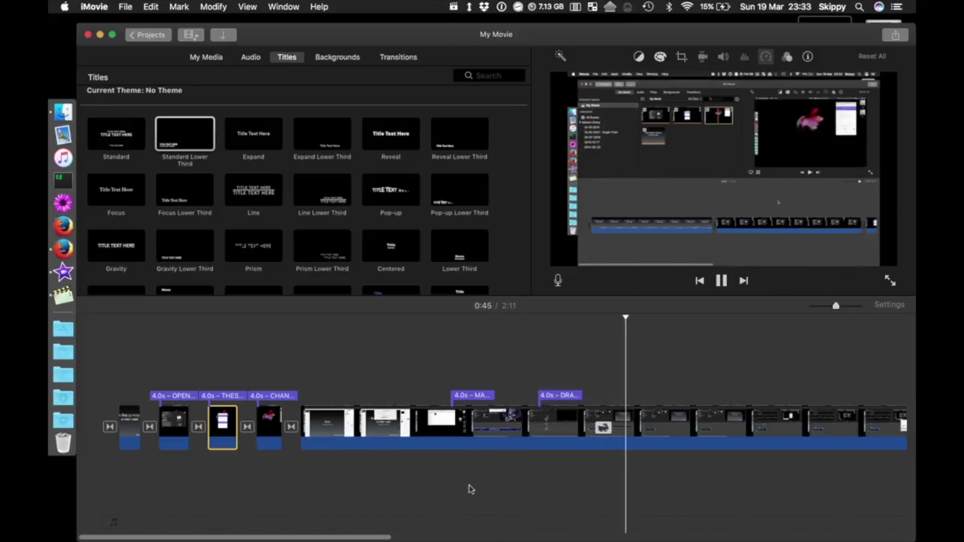
# Increase the screen recording's speed to 8x and play it back briefly.
pyautogui.click(693, 433)
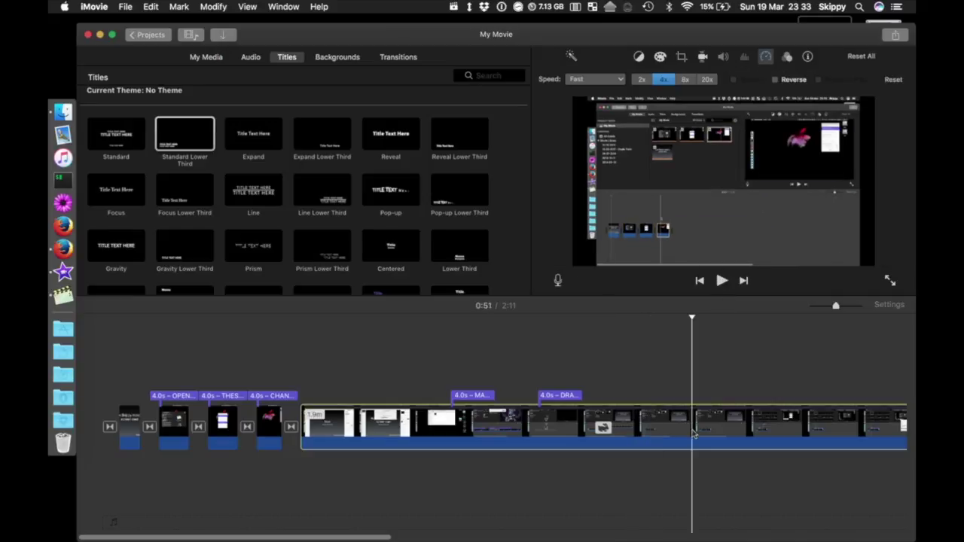
pyautogui.click(686, 79)
pyautogui.press('space')
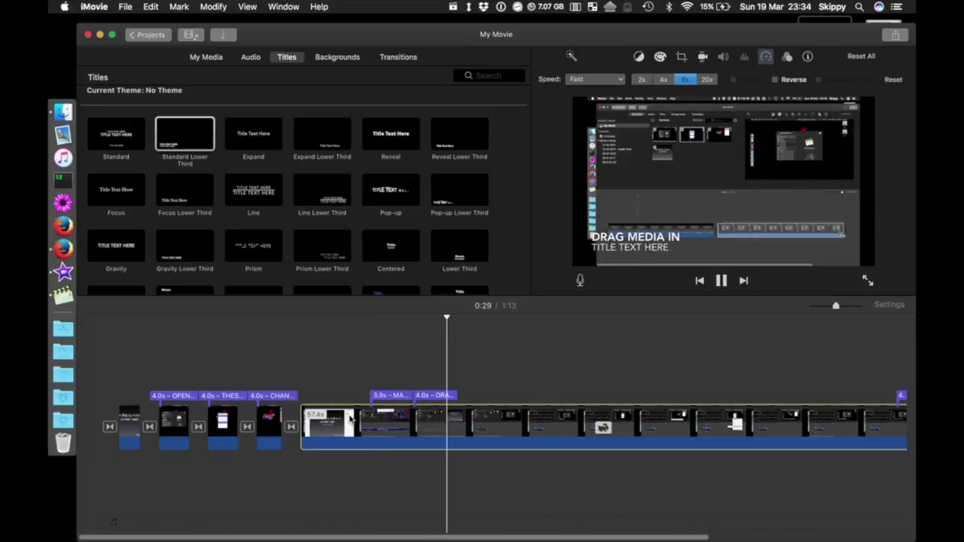
pyautogui.press('space')
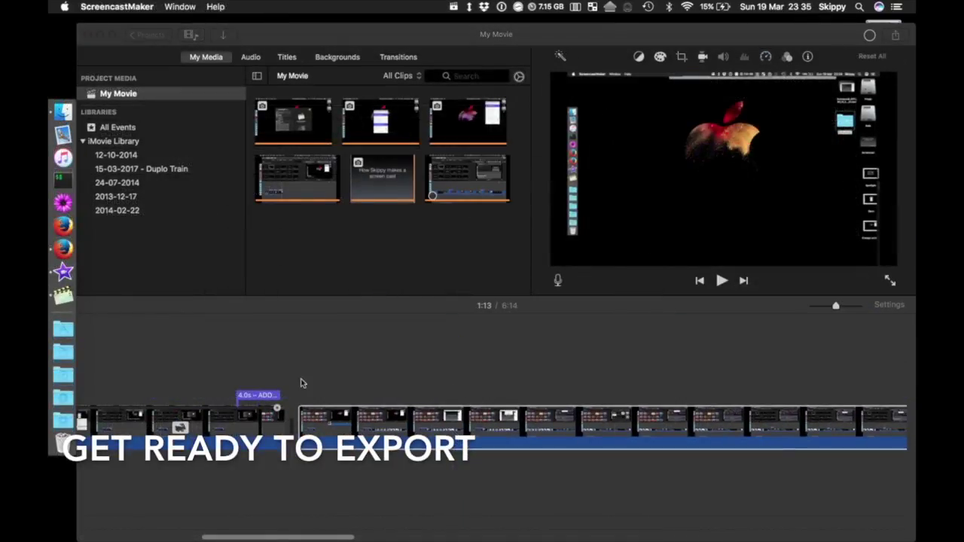
# Add a Cross Dissolve transition between the sped-up screen recording and the second recording, at about 1:12.
pyautogui.press('space')
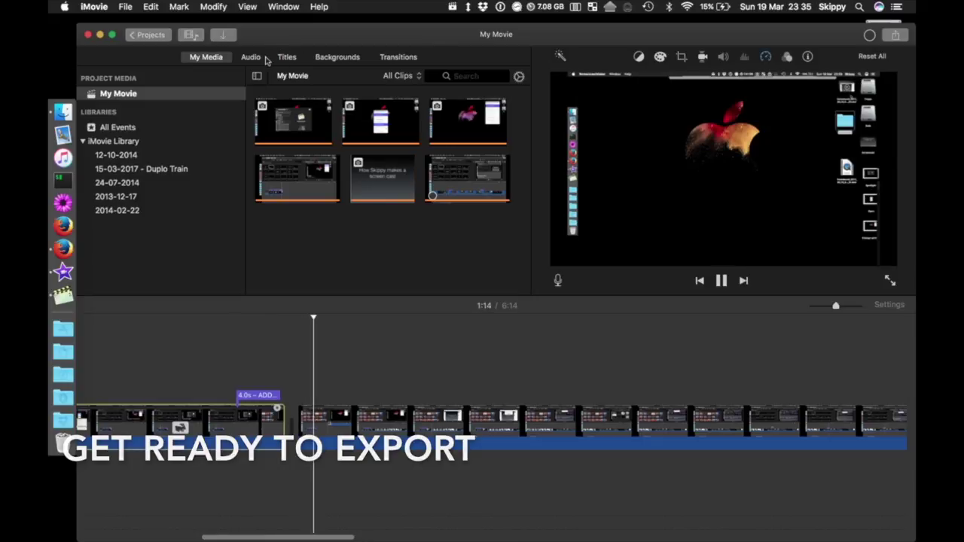
pyautogui.press('space')
pyautogui.click(397, 56)
pyautogui.moveTo(116, 145); pyautogui.dragTo(284, 427)
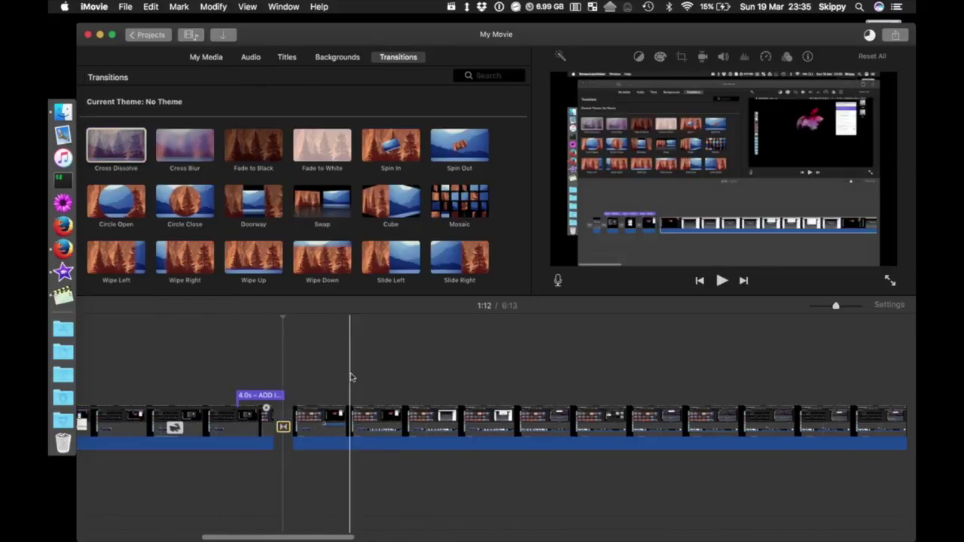
# Add a Standard Lower Third title at the start of the second screen recording, just after the Cross Dissolve.
pyautogui.hscroll(-10, 352, 377)
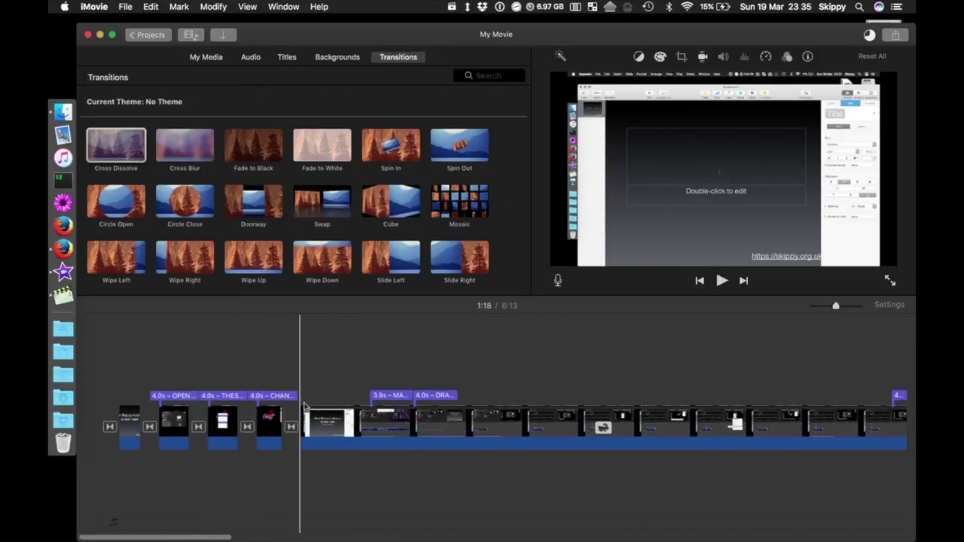
pyautogui.hscroll(5, 464, 375)
pyautogui.hscroll(5, 464, 375)
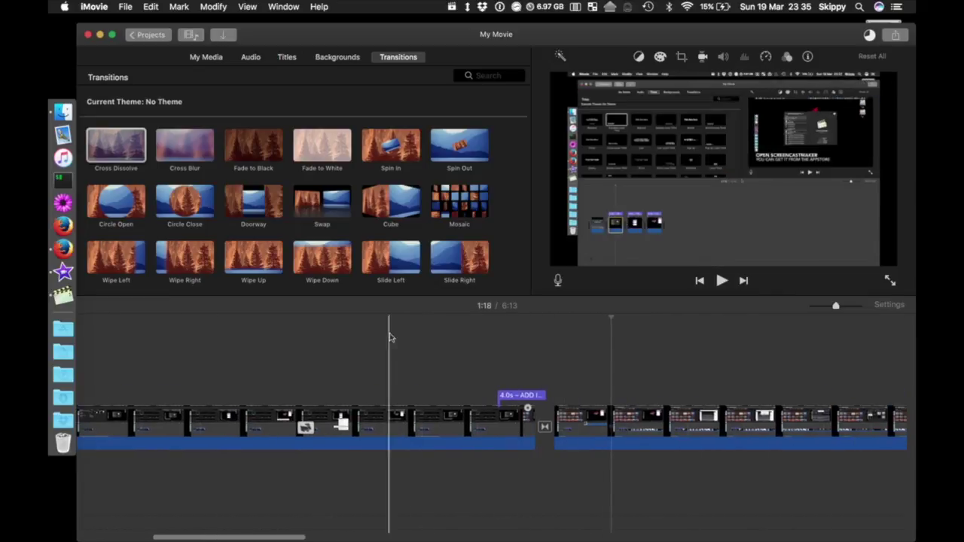
pyautogui.click(284, 58)
pyautogui.moveTo(185, 135); pyautogui.dragTo(576, 396)
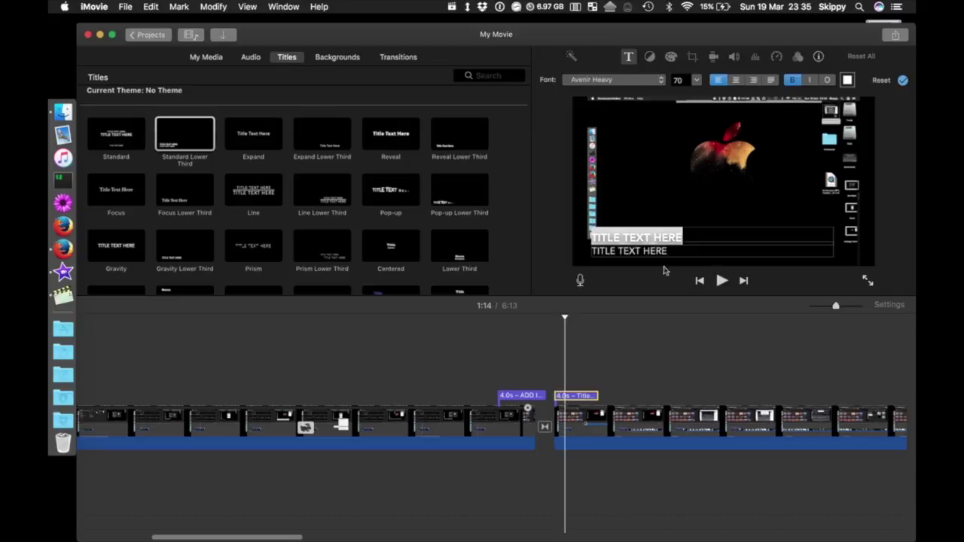
# Set the new title's first line to "ADD MORE REQUIRED VIDS" and its second line to "CHANG SPEEDS, LOWER THIRDS, ETC".
pyautogui.write('ADD MORE')
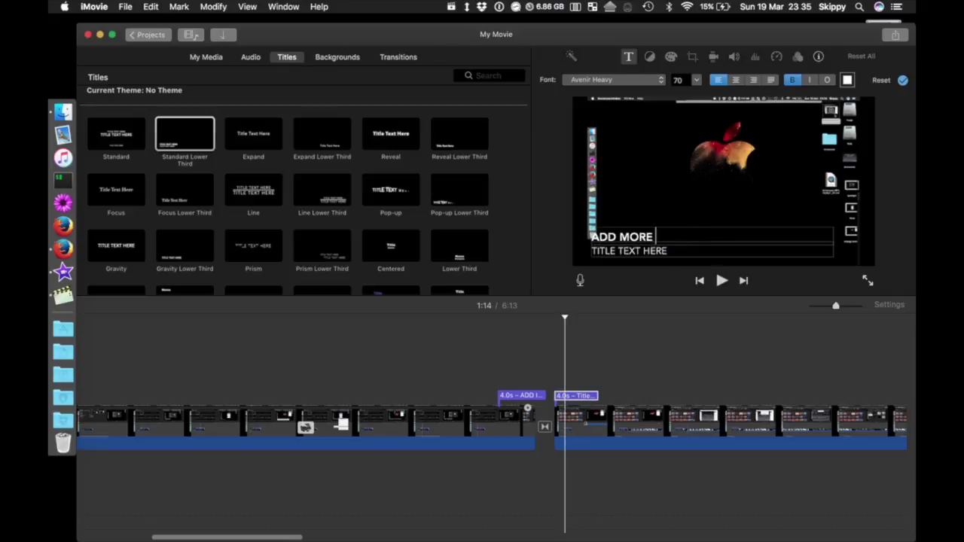
pyautogui.write(' REQUIRED VIDS')
pyautogui.press('Tab')
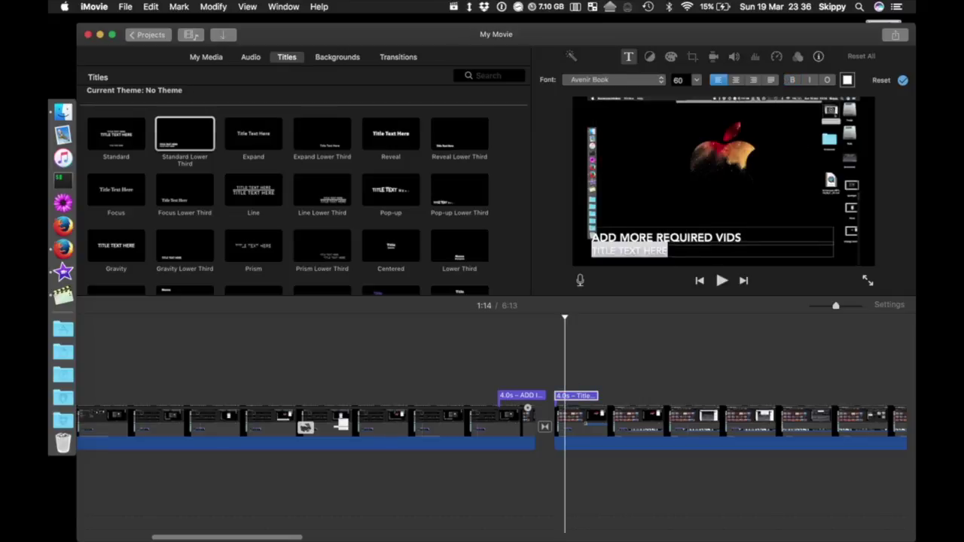
pyautogui.write('CHANGE SPEEDS, LOWER THIRDS, ETC')
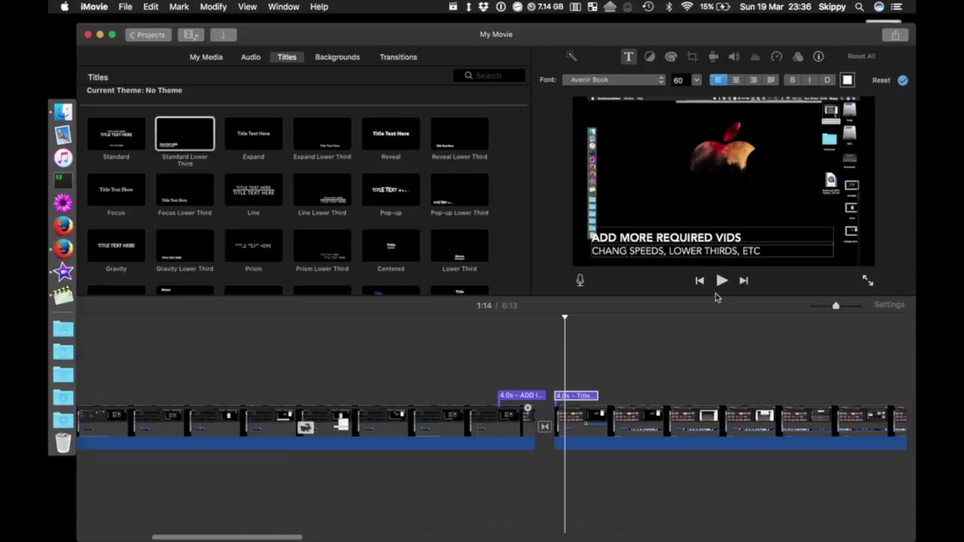
# Set the second screen recording's speed to Fast, keeping its lower-third title at the start of the clip.
pyautogui.click(597, 426)
pyautogui.click(808, 59)
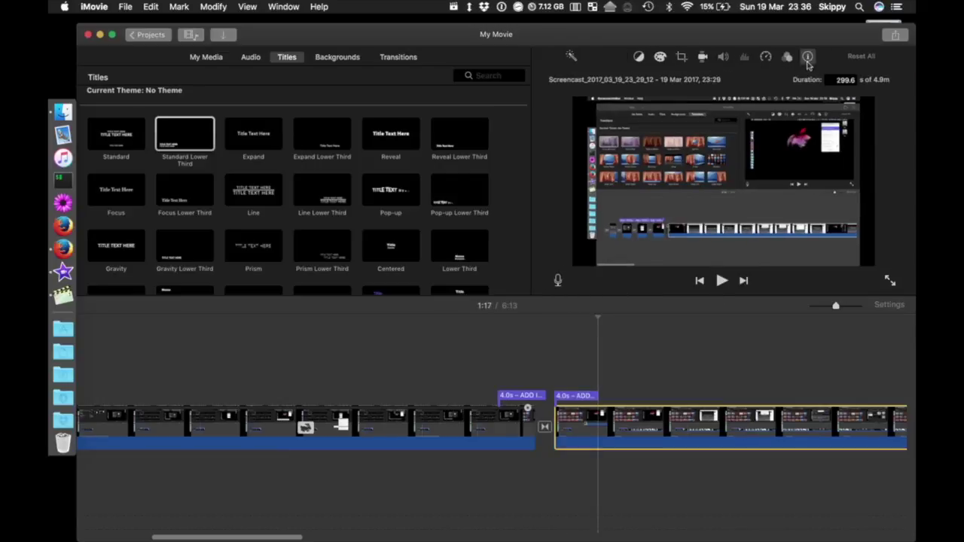
pyautogui.click(765, 56)
pyautogui.click(595, 80)
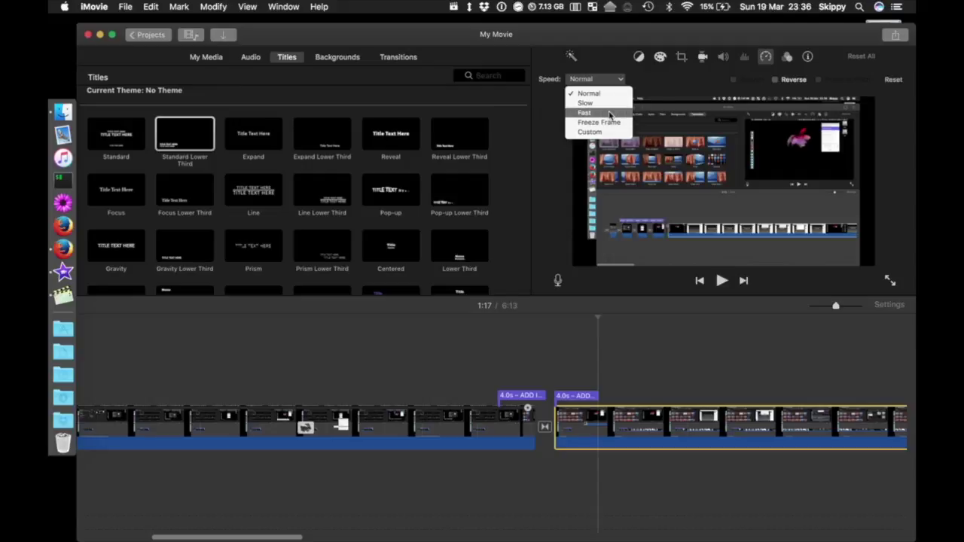
pyautogui.click(586, 112)
pyautogui.click(628, 362)
pyautogui.moveTo(559, 396); pyautogui.dragTo(569, 400)
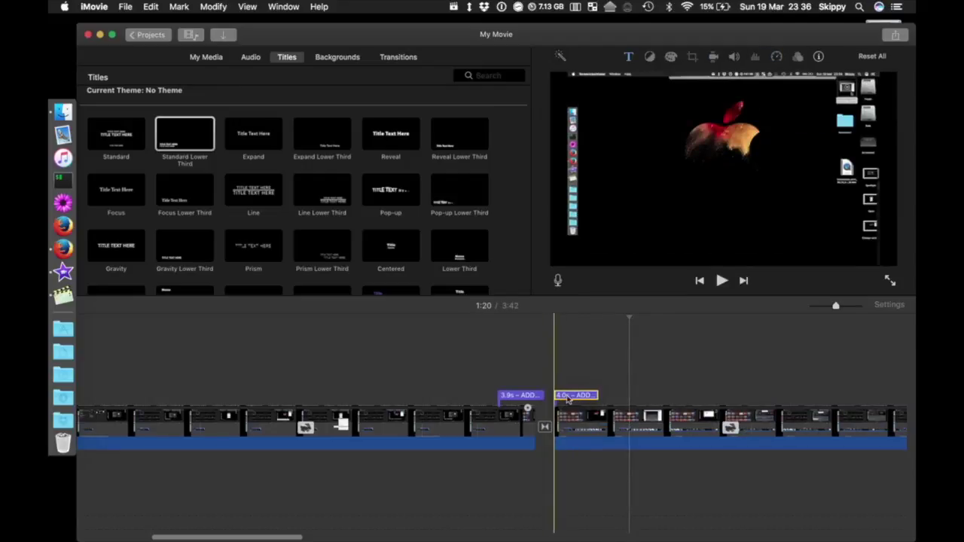
# Check the end of the movie, hide the media browser and start sharing the movie to YouTube.
pyautogui.hscroll(10, 686, 444)
pyautogui.hscroll(15, 686, 444)
pyautogui.hscroll(-3, 553, 498)
pyautogui.click(506, 425)
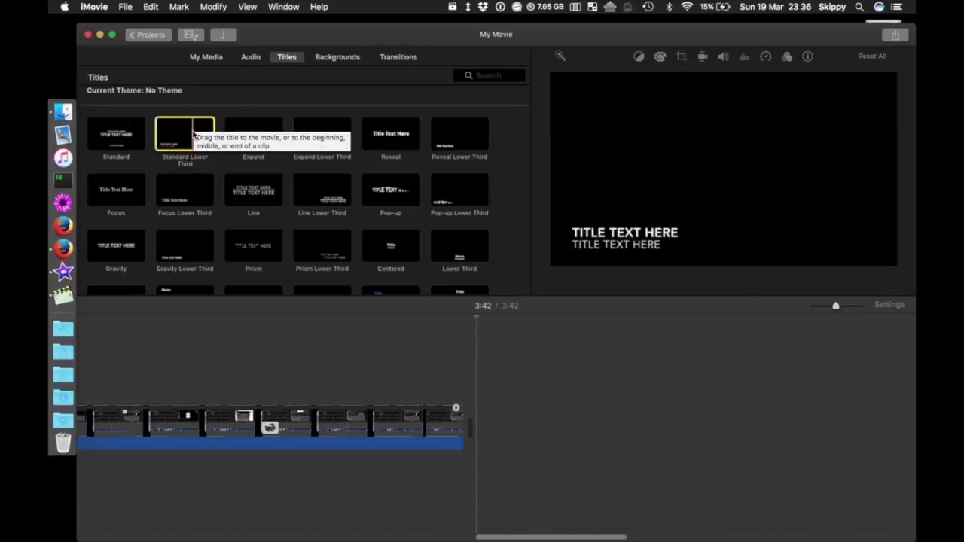
pyautogui.click(191, 36)
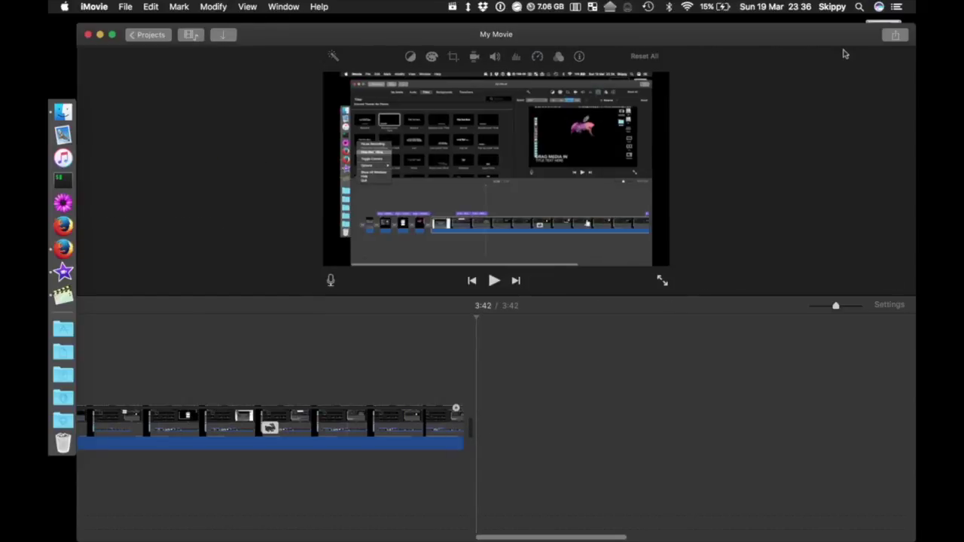
pyautogui.click(895, 35)
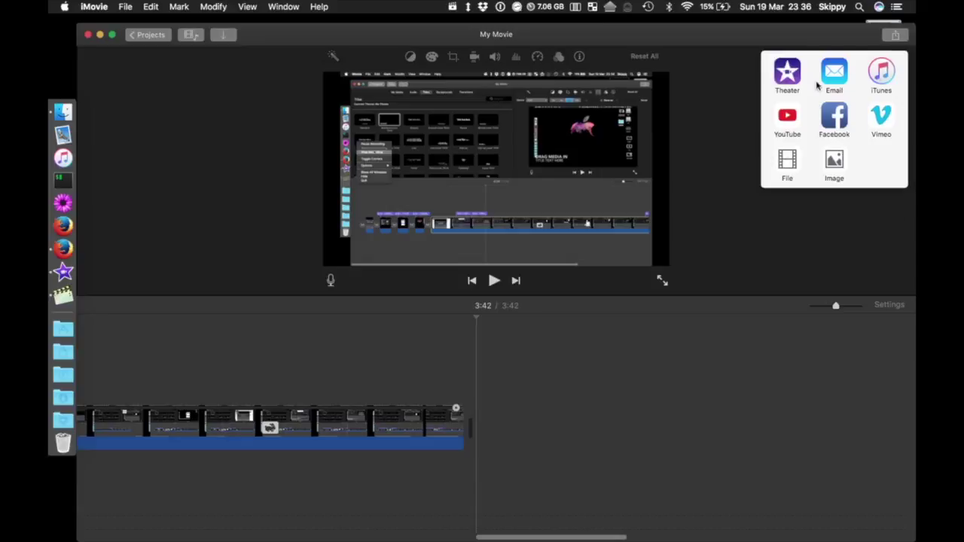
pyautogui.click(785, 119)
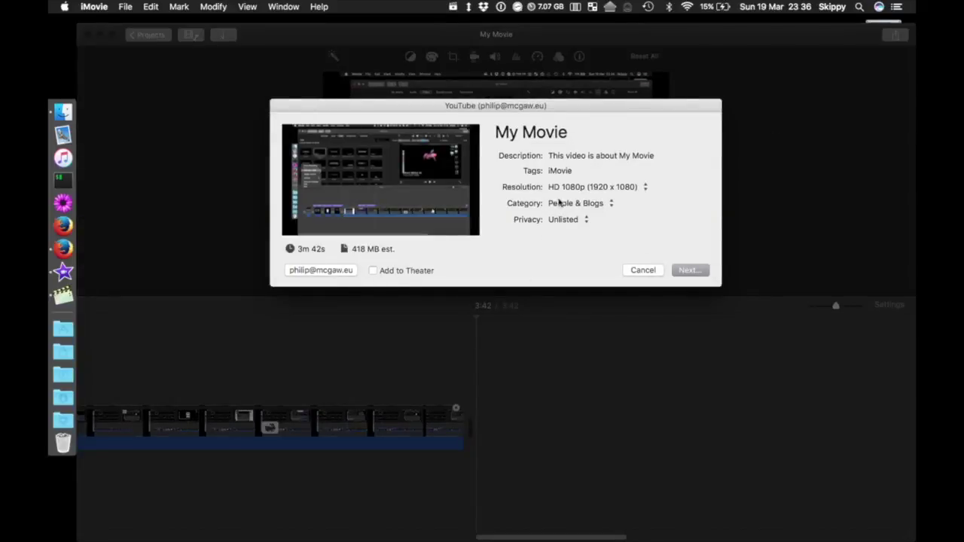
# Set the YouTube upload's privacy to Public and keep its category as People & Blogs.
pyautogui.click(563, 219)
pyautogui.click(562, 209)
pyautogui.click(564, 219)
pyautogui.click(570, 242)
pyautogui.click(578, 203)
pyautogui.click(576, 203)
# Set the upload's tags to "How to make a Video thing for fun" and its description to "Dull video, do not watch!".
pyautogui.click(566, 171)
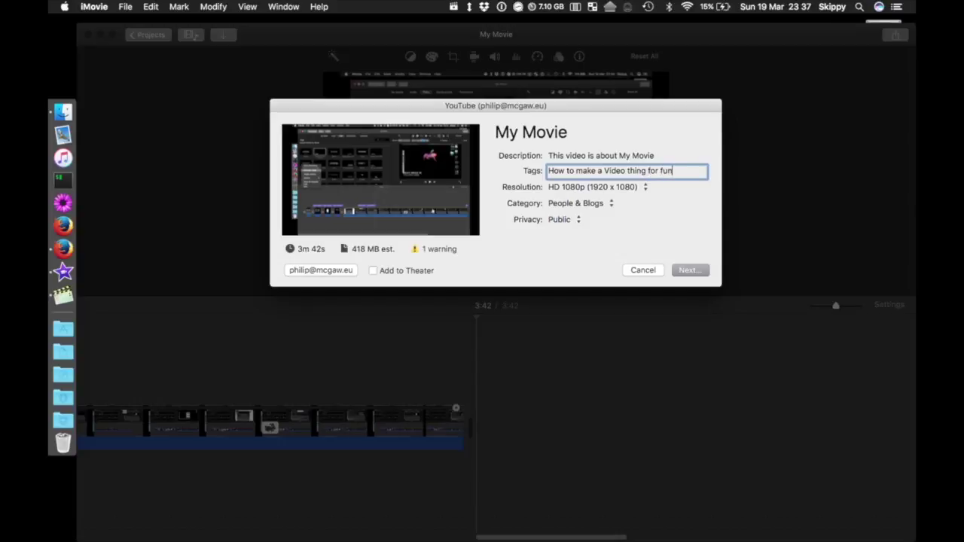
pyautogui.tripleClick(564, 156)
pyautogui.write('Dull video, do not watch!')
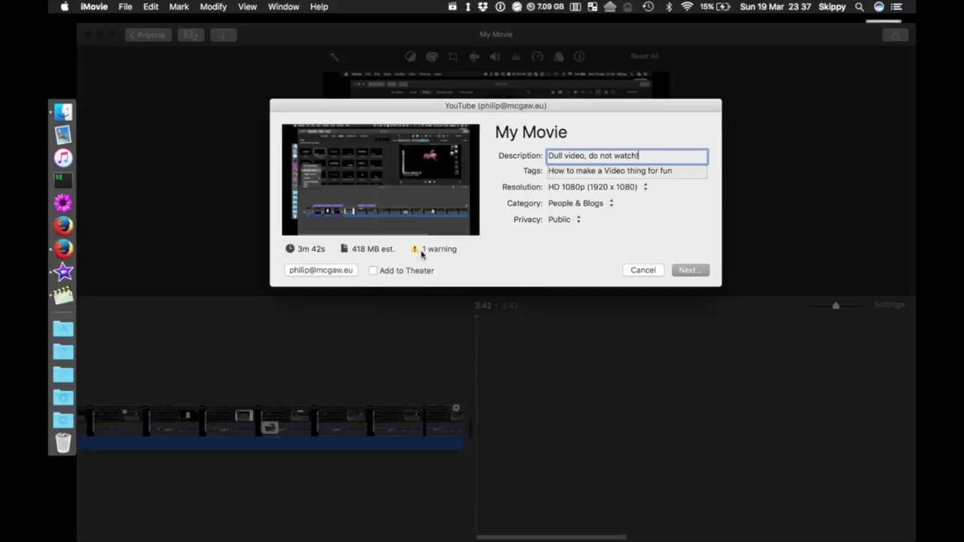
pyautogui.moveTo(436, 254)
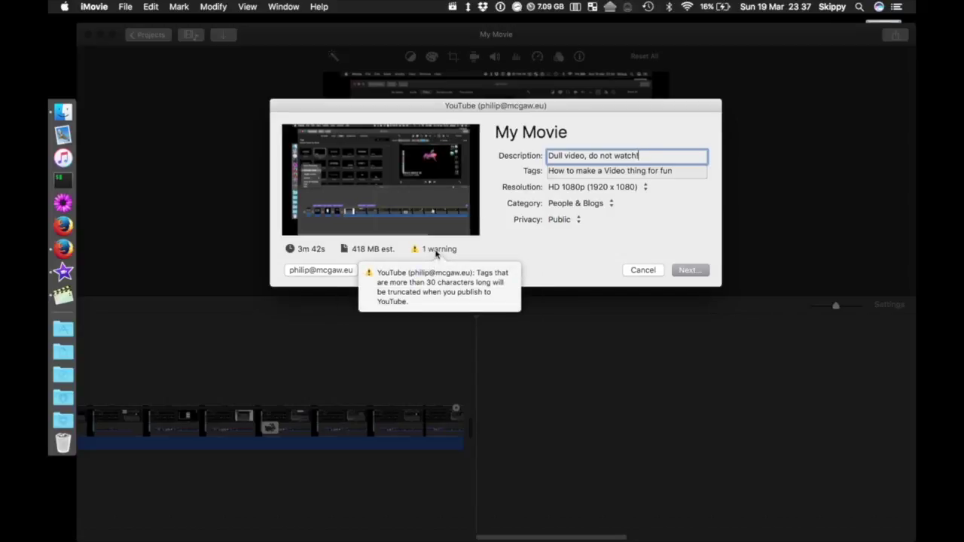
pyautogui.click(690, 271)
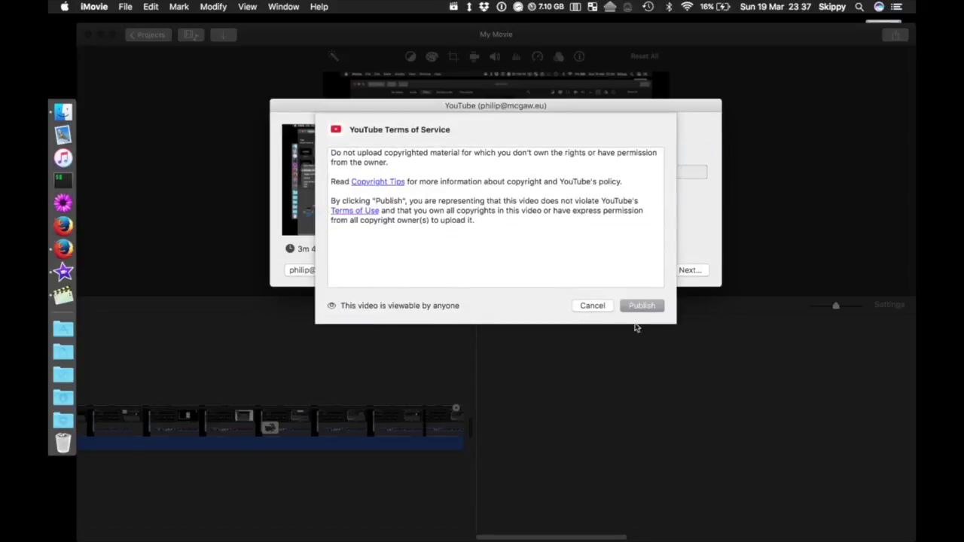
pyautogui.rightClick(63, 295)
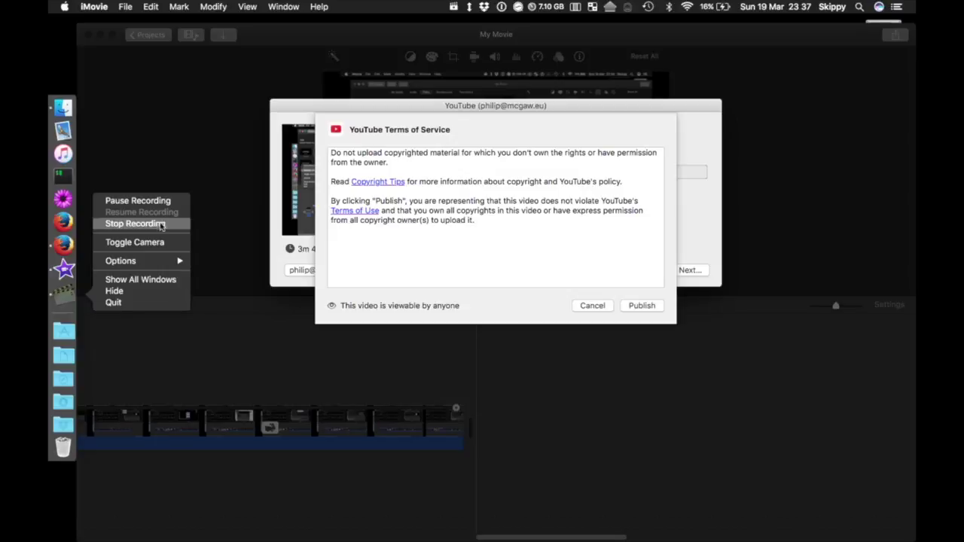
pyautogui.click(607, 309)
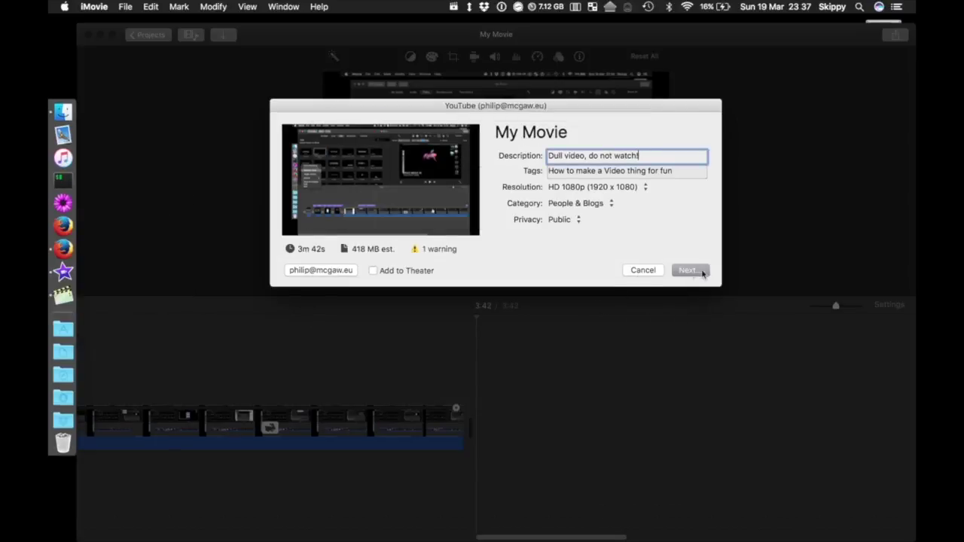